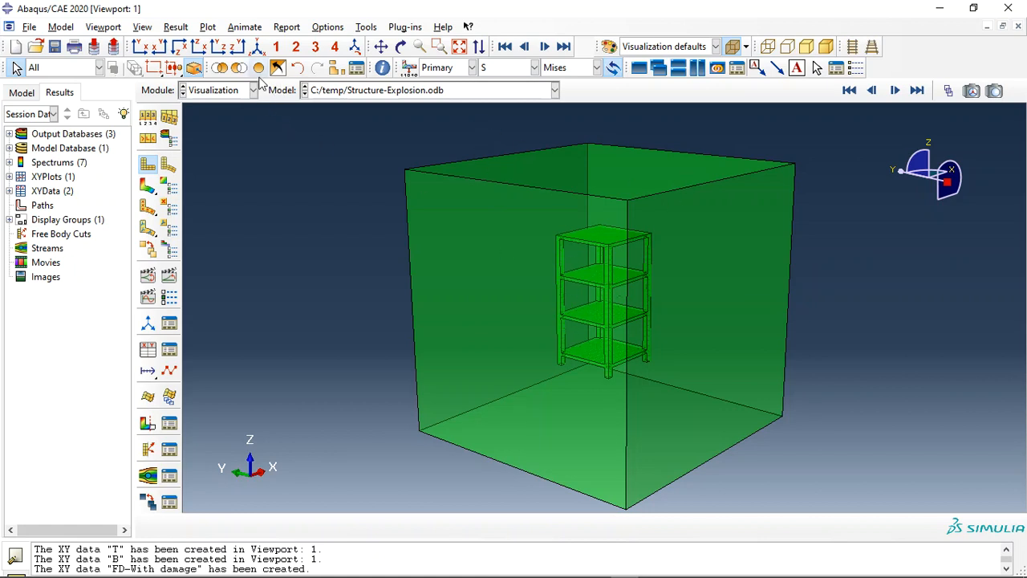
Remove the large box part instance surrounding the frame from the display and turn off translucency
left_click(235, 69)
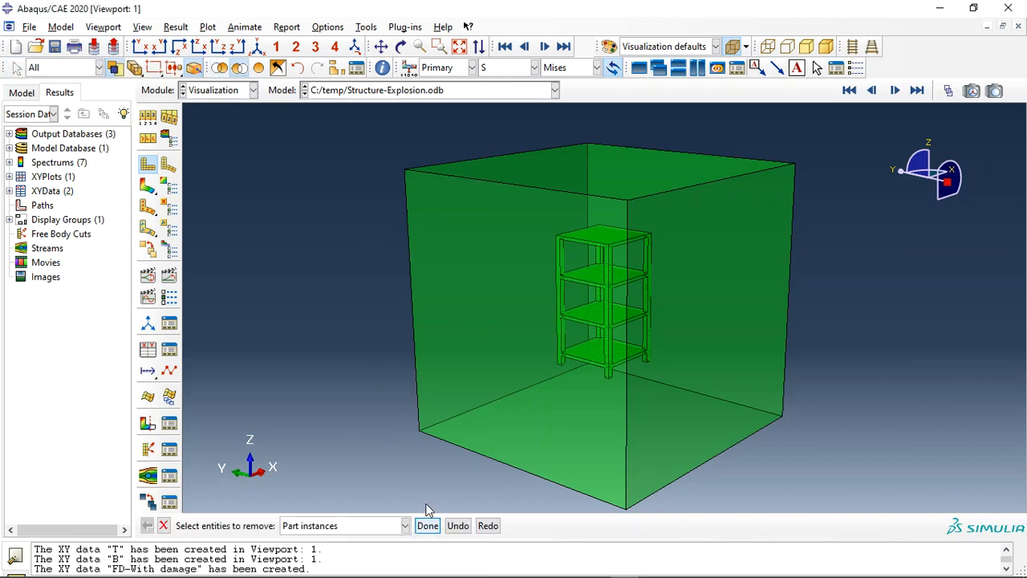
left_click(486, 526)
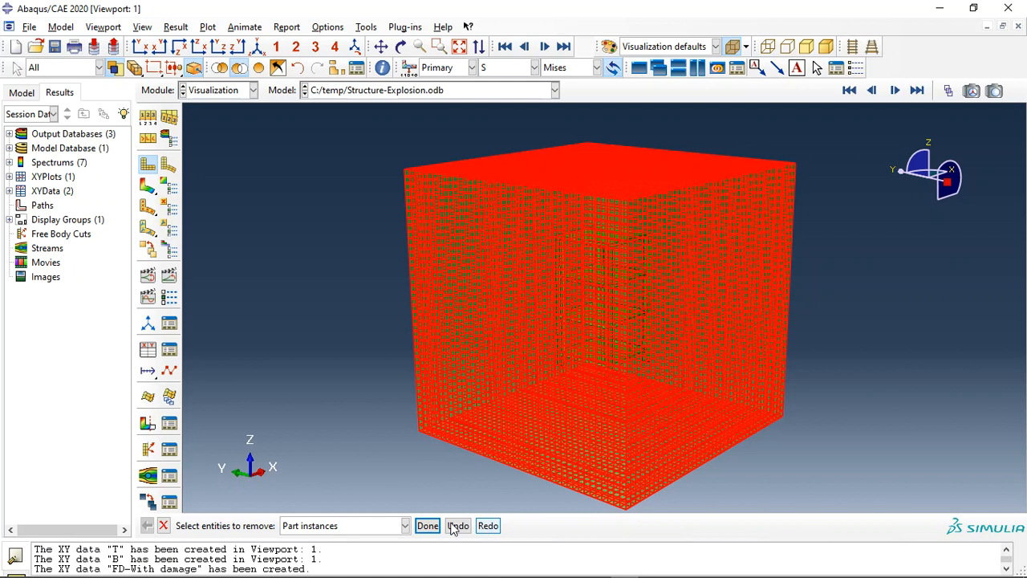
left_click(429, 526)
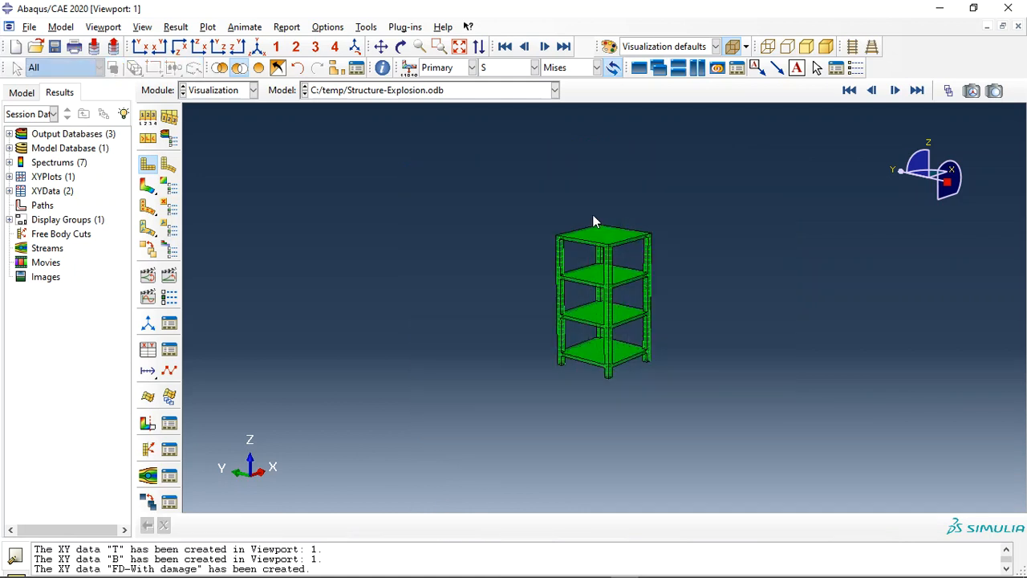
left_click(736, 47)
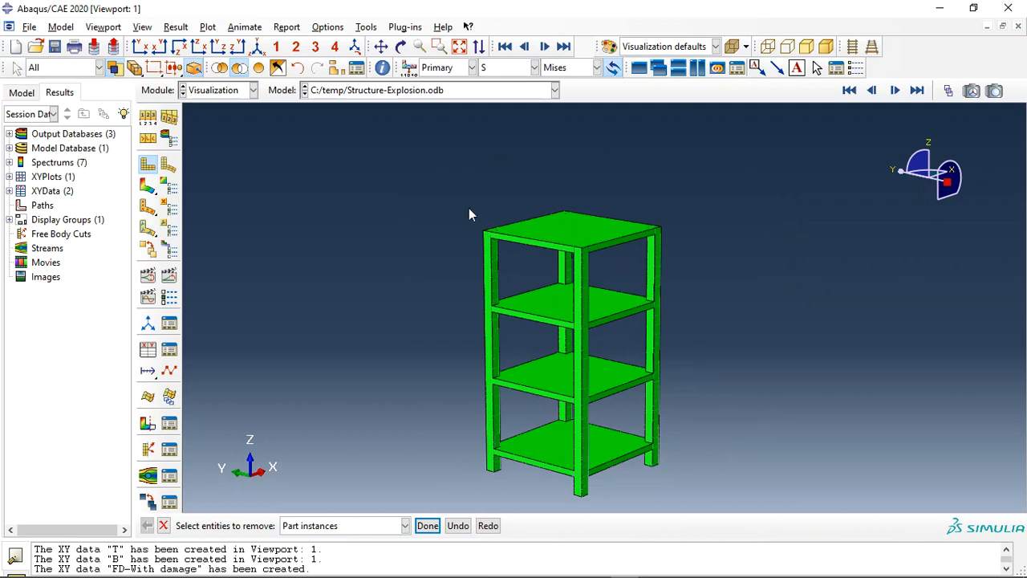
scroll(468, 209, "down", 2)
middle_click(386, 177)
Replace the displayed entities with only the four-level frame part instance
left_click(220, 69)
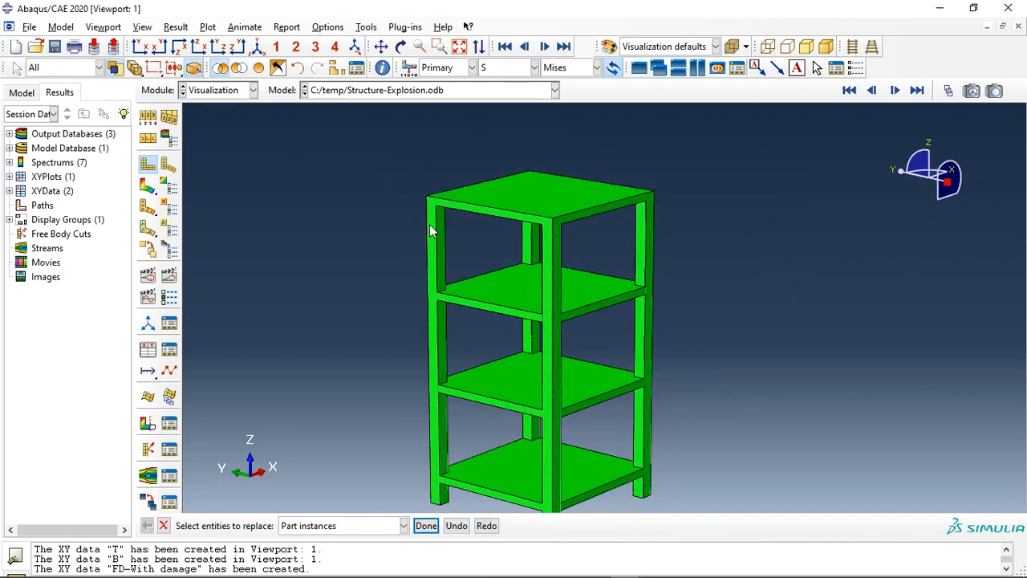
left_click(433, 232)
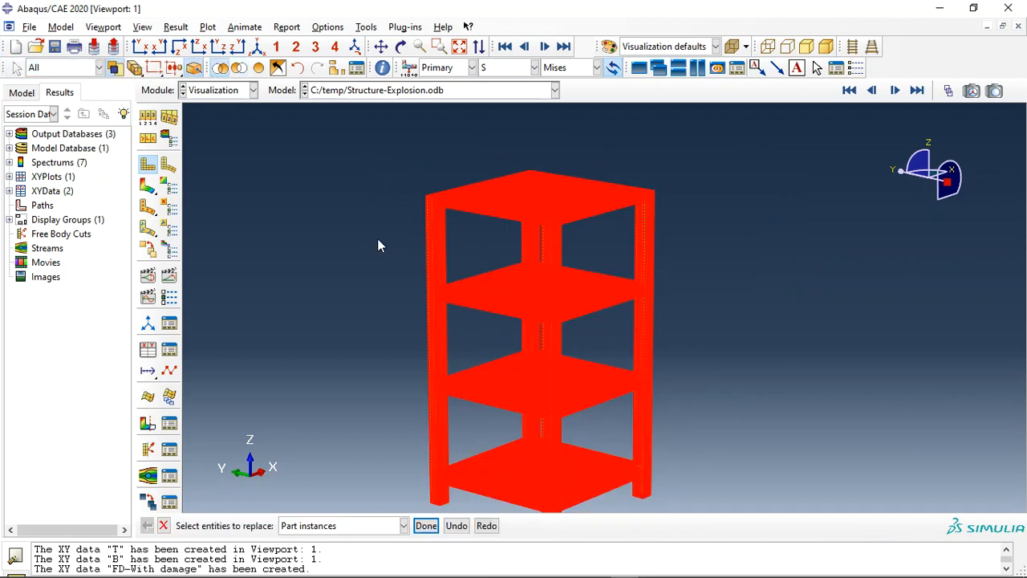
middle_click(368, 239)
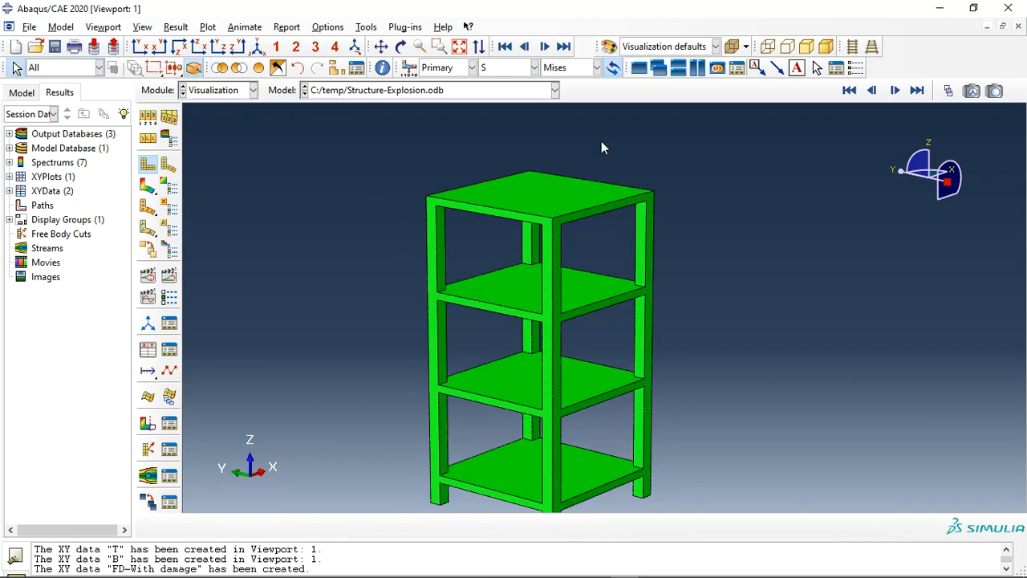
scroll(414, 433, "down", 2)
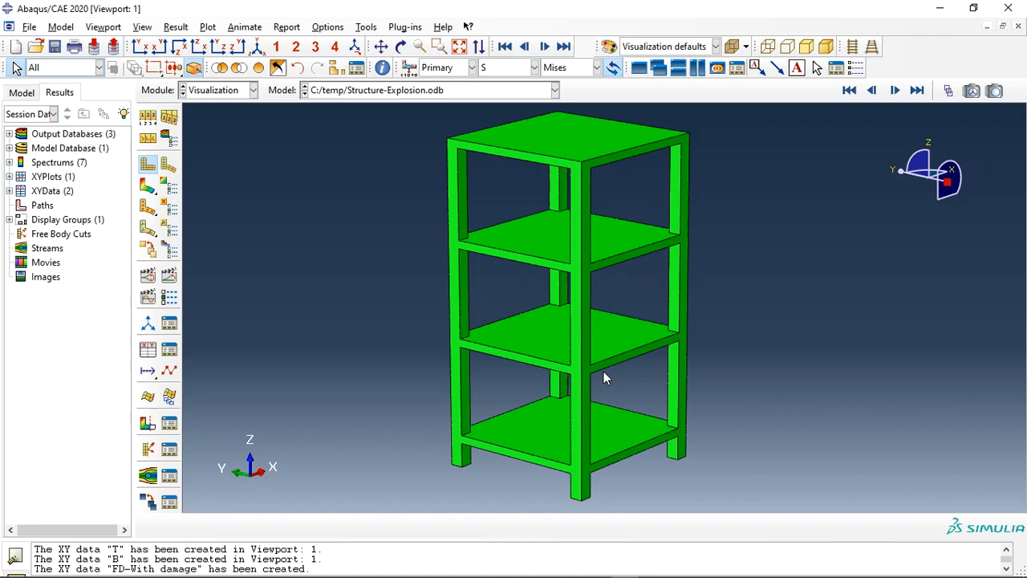
Plot the SDV_DAMAGE contour on the frame and inspect the damaged floors and columns from several angles
left_click(492, 69)
left_click(482, 266)
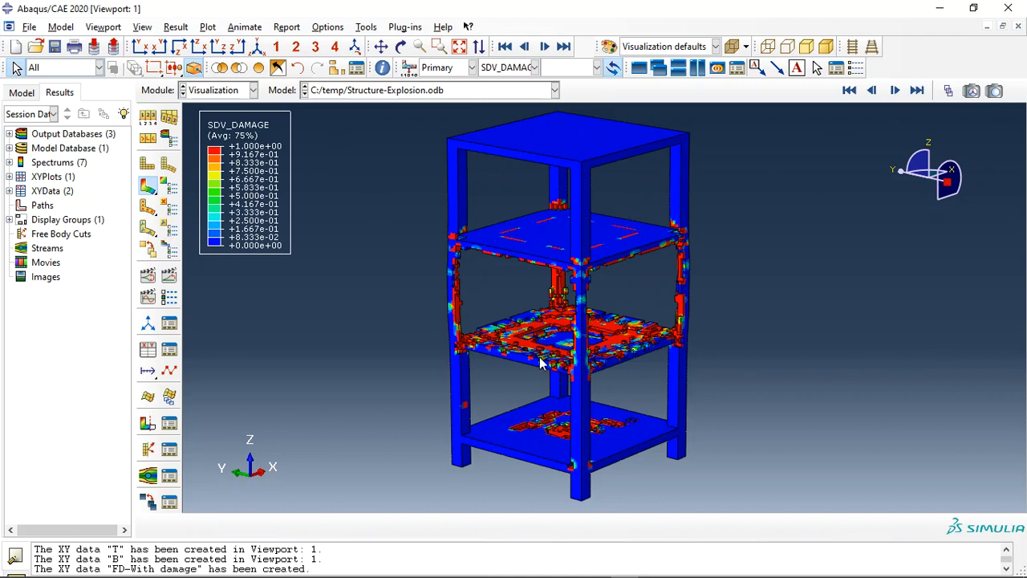
left_click(401, 46)
left_click_drag(588, 320, 586, 244)
scroll(573, 321, "down", 8)
left_click_drag(634, 278, 534, 276)
left_click_drag(594, 309, 447, 345)
left_click_drag(634, 288, 547, 299)
View the SDV_DELTAP contour on the frame, followed by the SDV_DUCTCRT contour
left_click(514, 67)
scroll(529, 200, "down", 1)
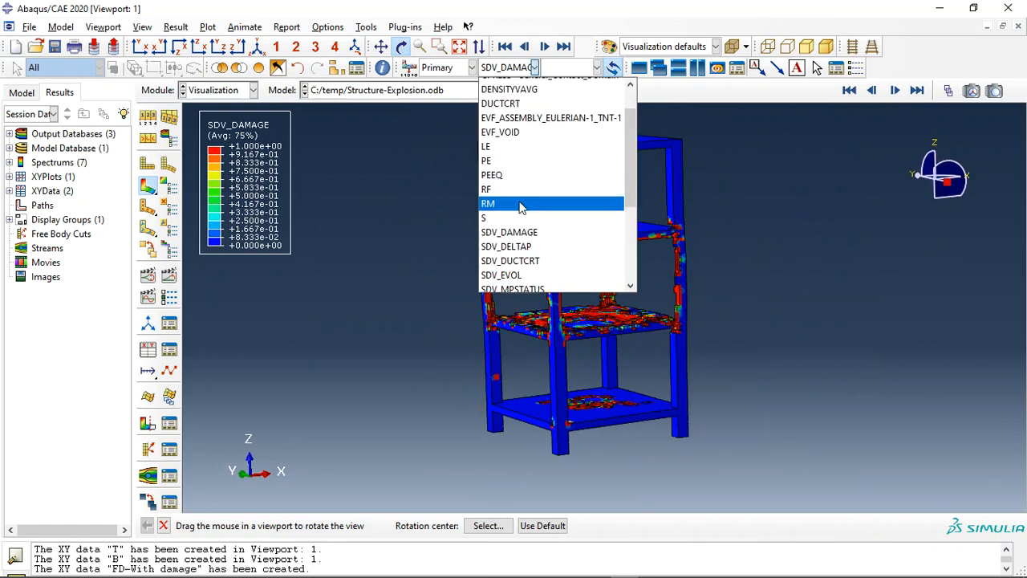
left_click(528, 242)
left_click_drag(551, 264, 573, 256)
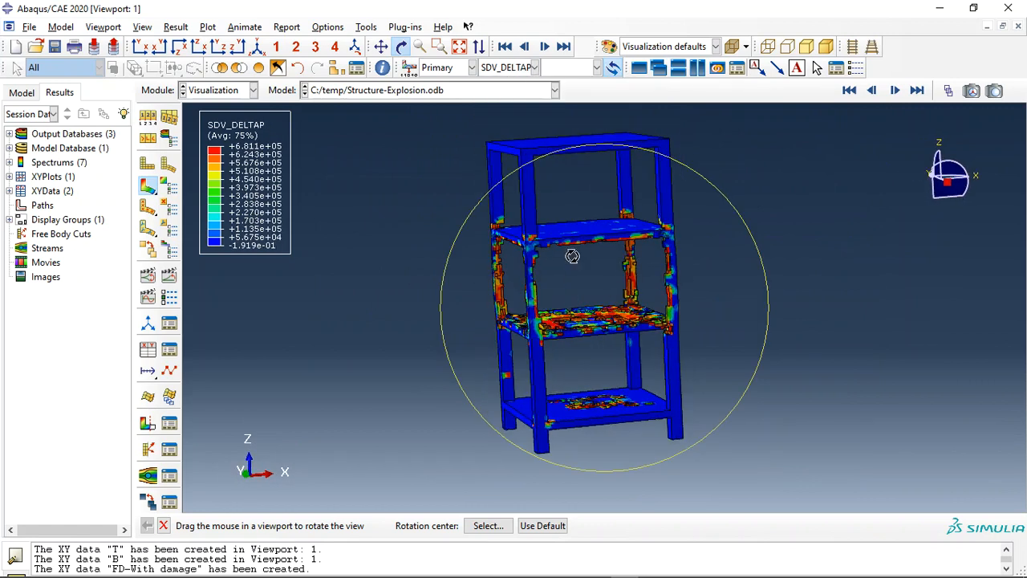
left_click(514, 67)
scroll(514, 198, "down", 1)
left_click(513, 213)
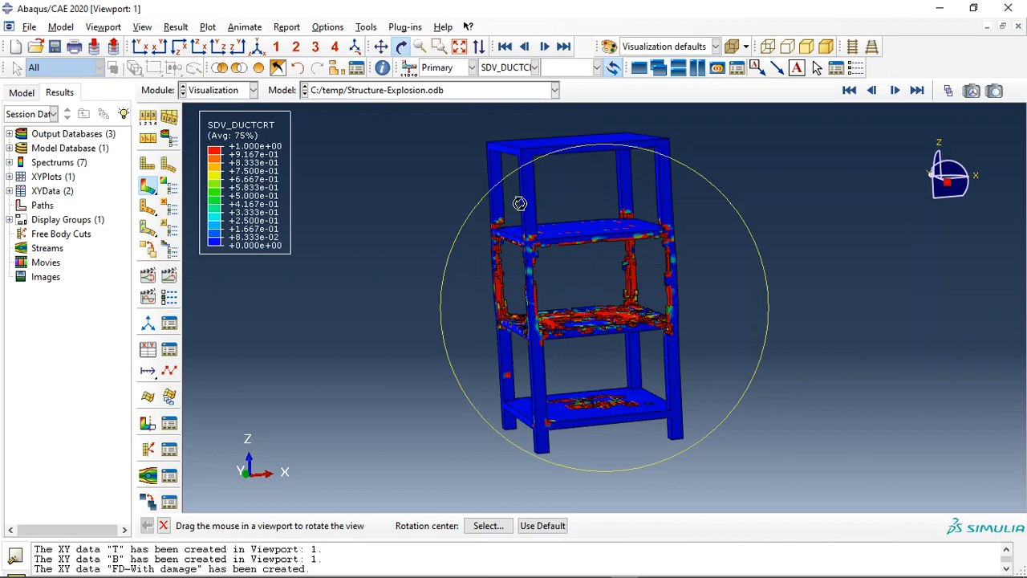
View the SDV_PEEQ contour on the frame and switch the plotted variable to SDV_YIELD
left_click(517, 71)
scroll(518, 200, "down", 1)
left_click(516, 213)
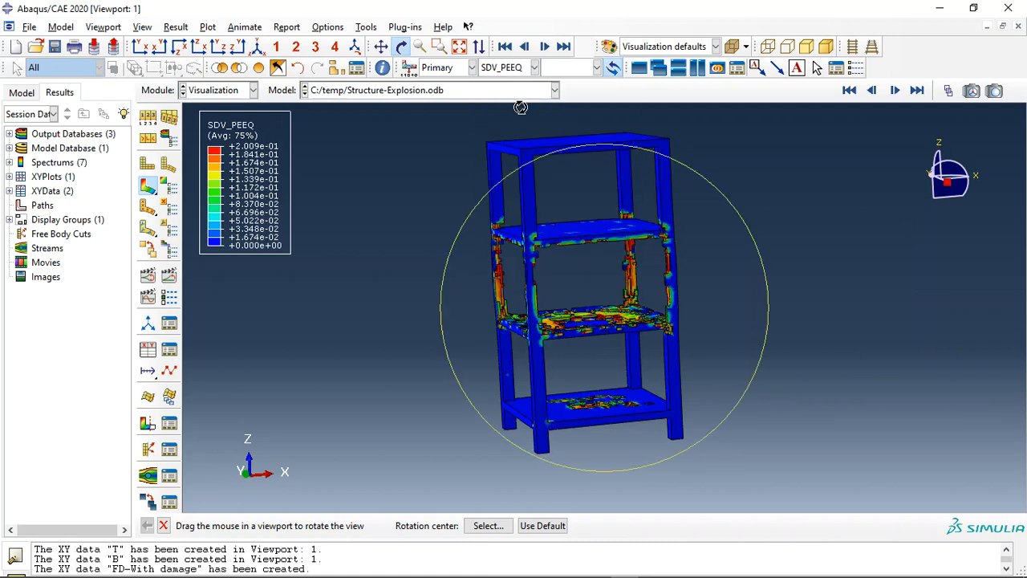
left_click(518, 70)
left_click(516, 237)
left_click_drag(553, 231, 614, 259)
scroll(557, 326, "down", 1)
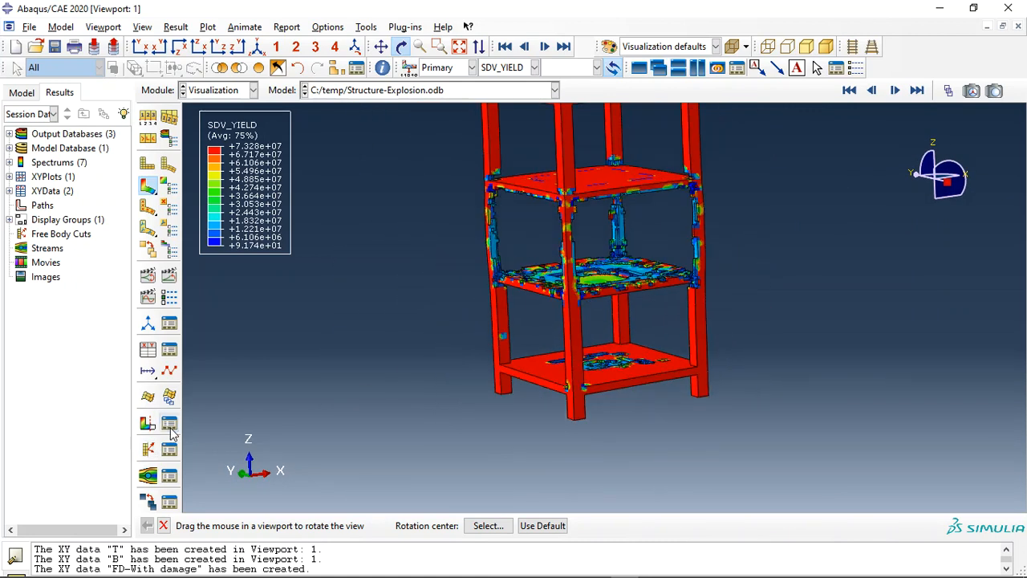
Activate the EVF_VOID view cut and display all part instances again
left_click(170, 424)
left_click(184, 206)
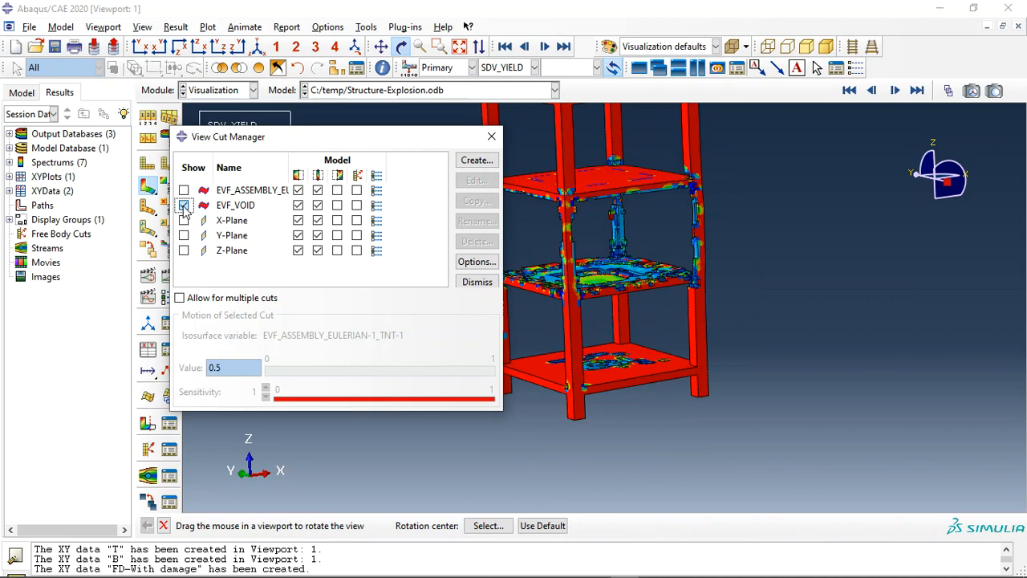
left_click(491, 136)
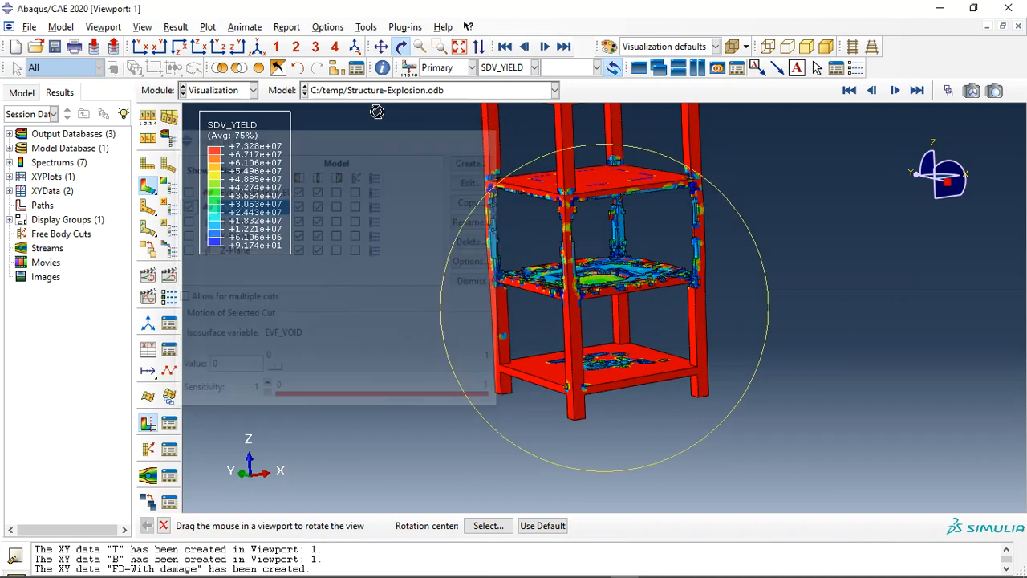
left_click(259, 69)
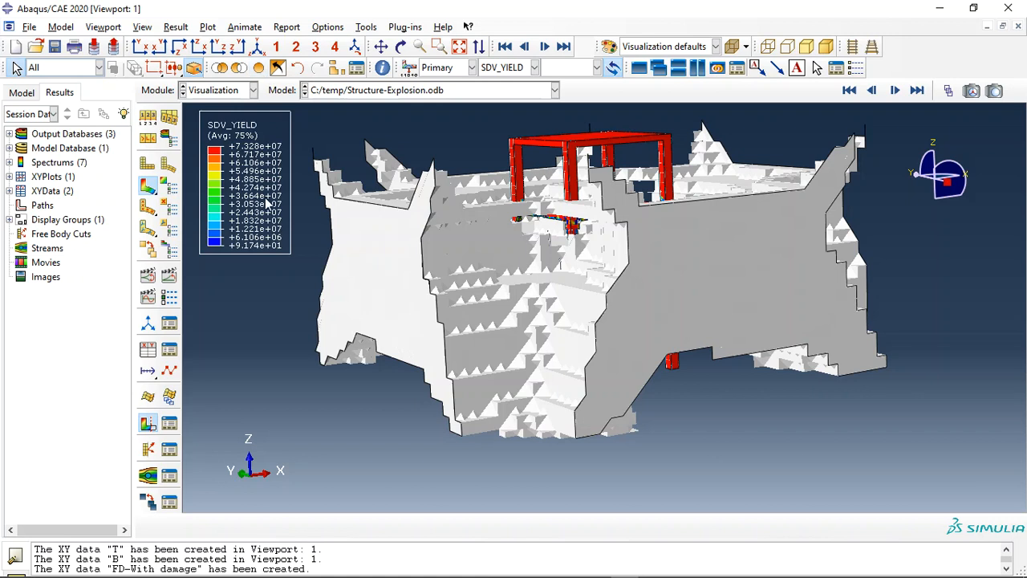
Move the displayed results back through the earlier frames of Step-1 and set them to frame 25
left_click(948, 90)
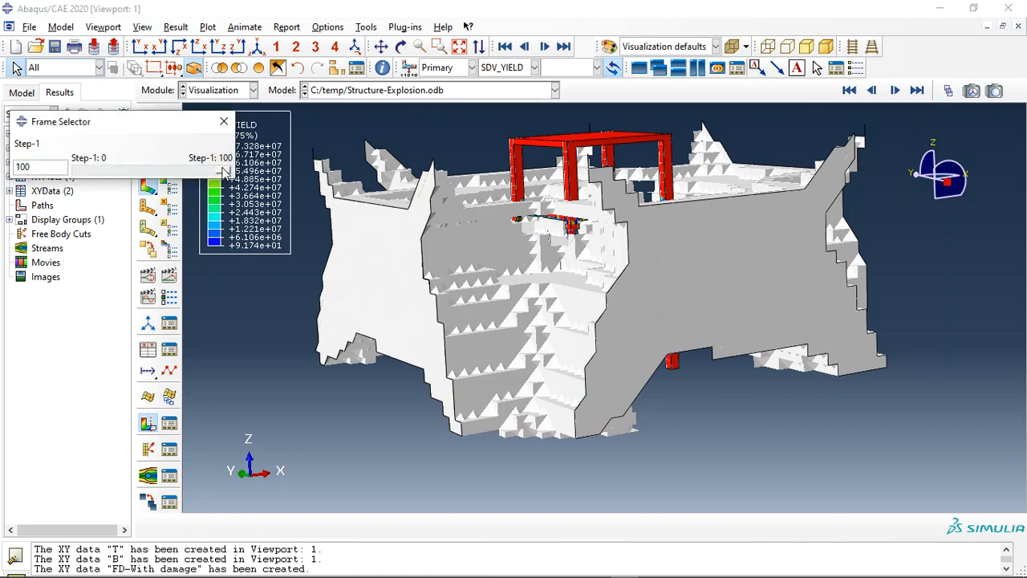
left_click_drag(226, 171, 112, 176)
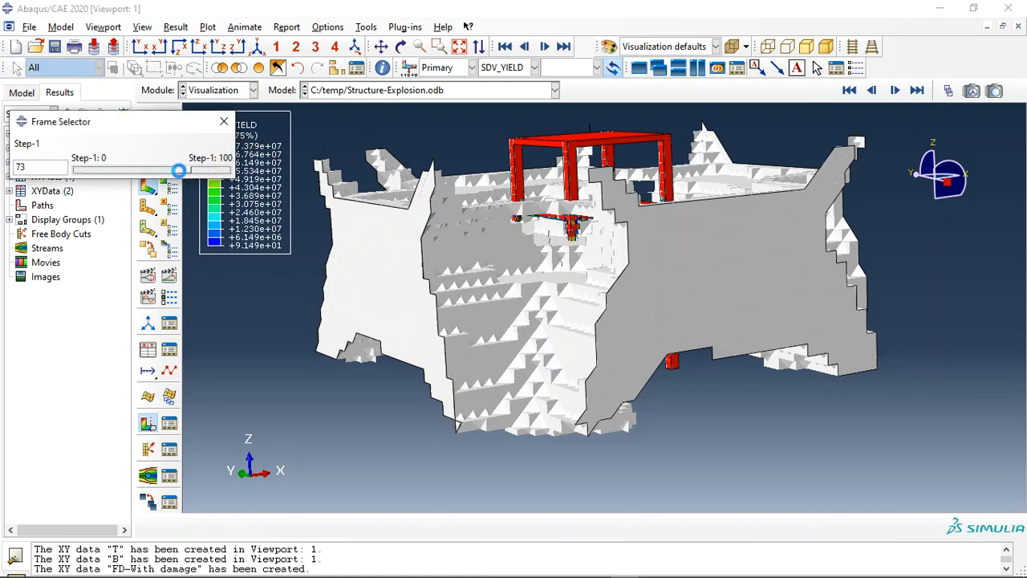
left_click_drag(182, 177, 149, 178)
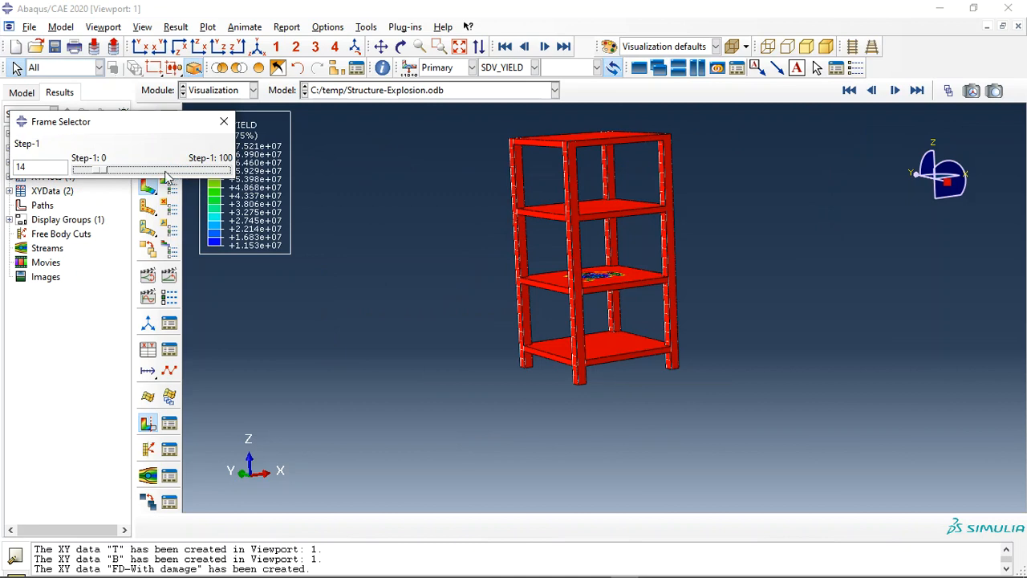
left_click_drag(98, 175, 118, 174)
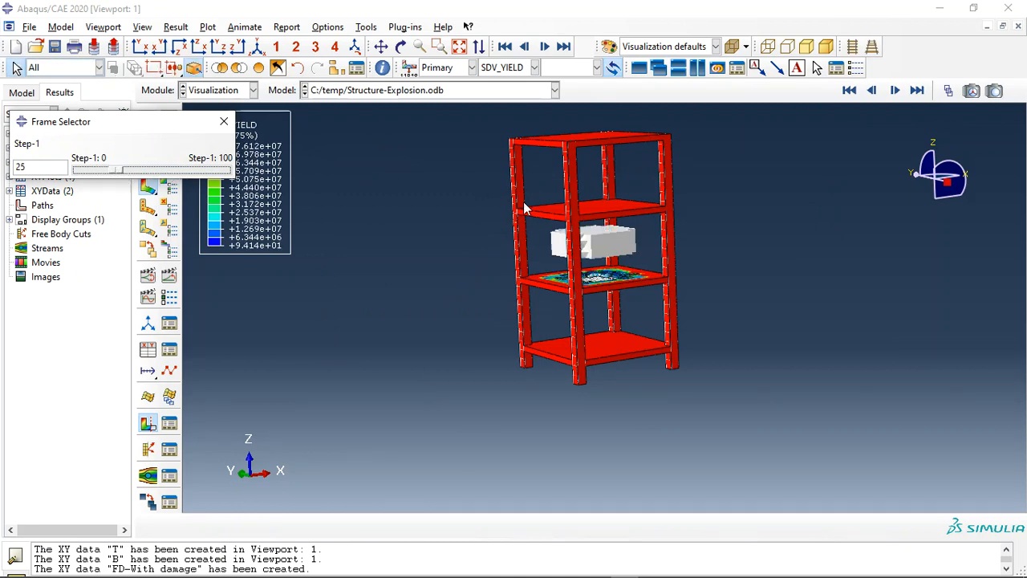
Inspect the blast volume between the floors from the front and advance the results to frame 36
scroll(512, 188, "down", 3)
left_click(401, 47)
left_click_drag(596, 298, 622, 261)
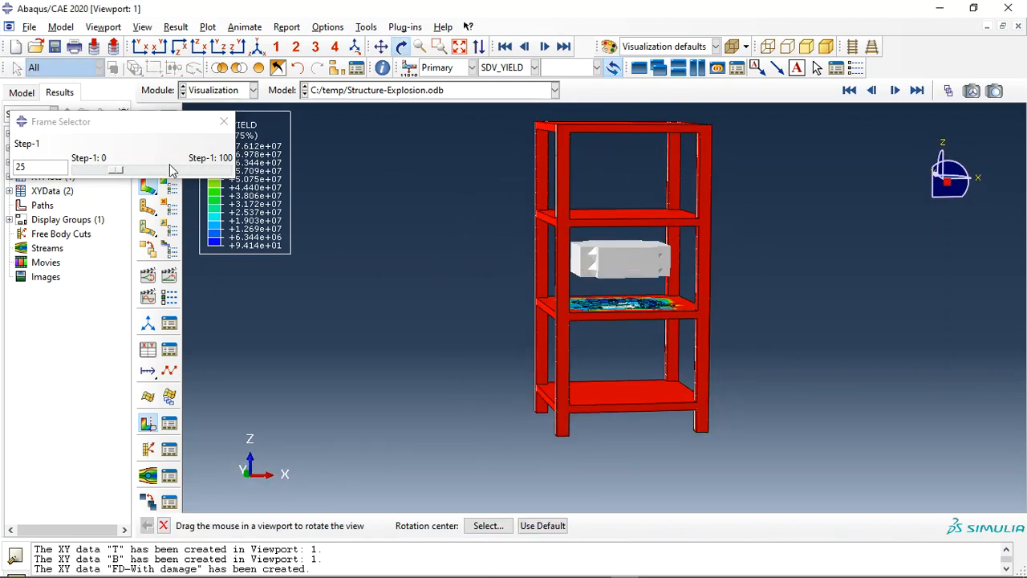
left_click_drag(119, 175, 136, 179)
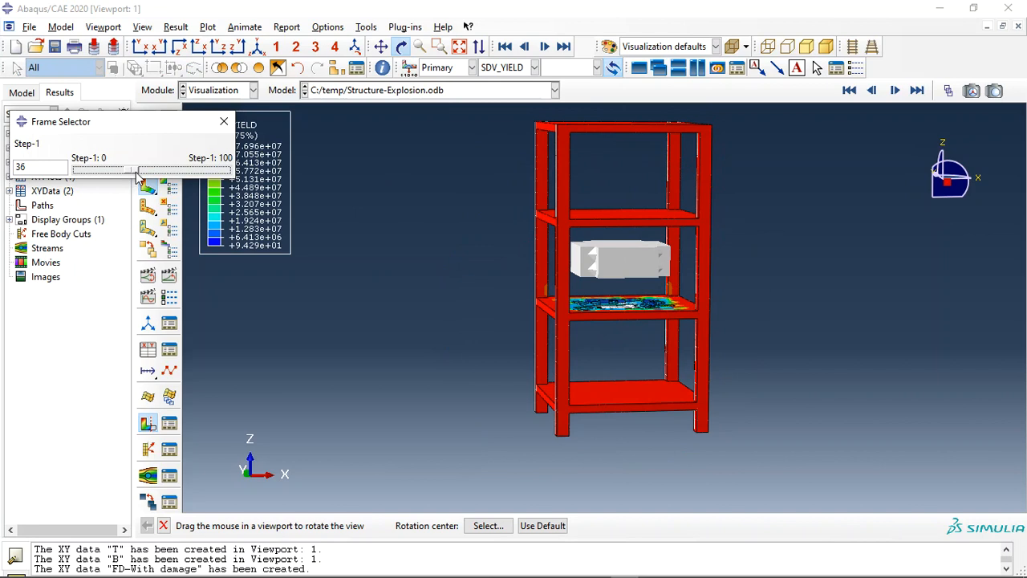
Set the result averaging threshold to 100% and apply it to the contour plot
left_click_drag(131, 121, 136, 186)
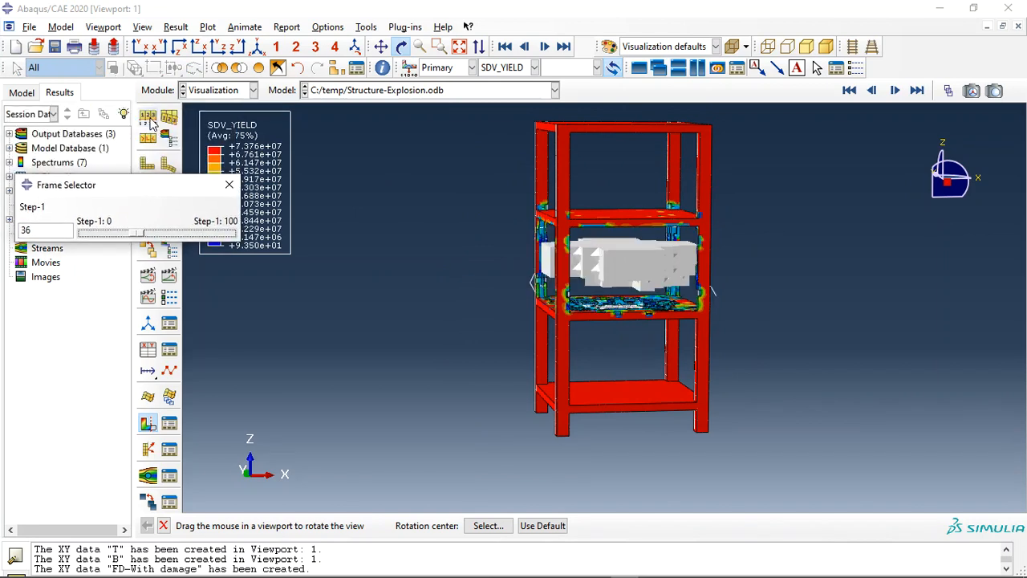
left_click(150, 123)
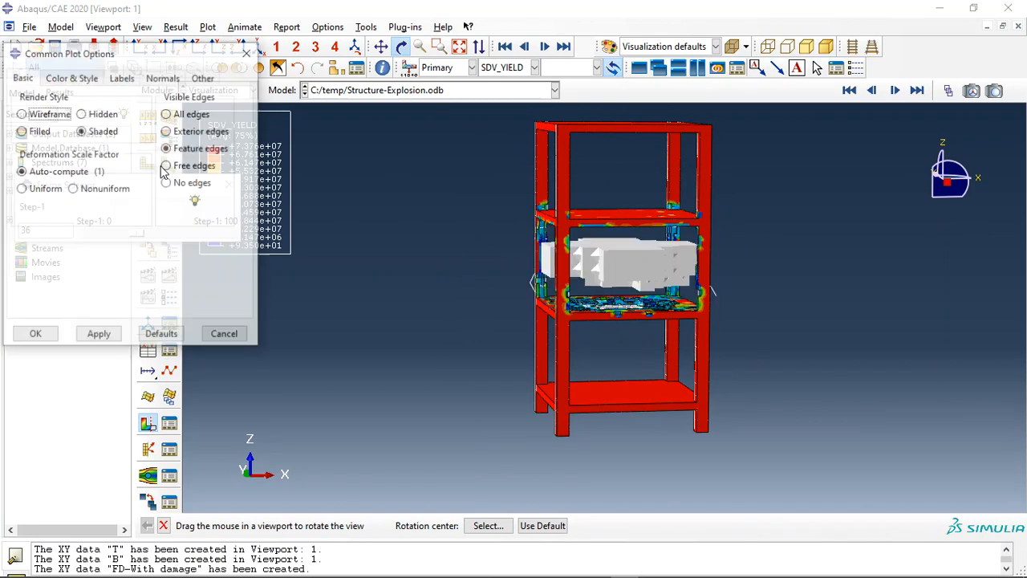
left_click(247, 52)
left_click_drag(164, 189, 172, 231)
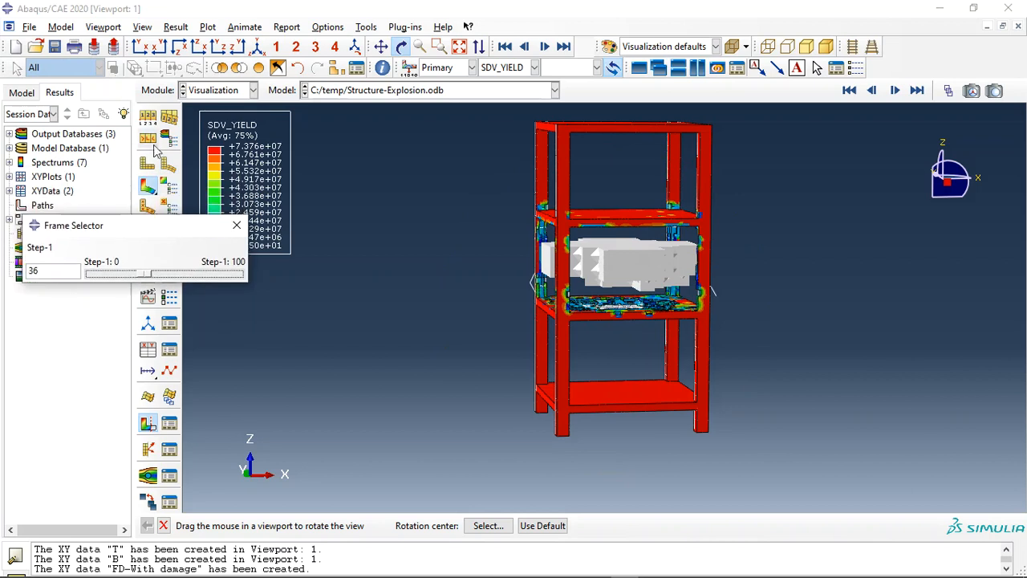
left_click(152, 142)
left_click_drag(206, 342, 285, 347)
left_click(126, 495)
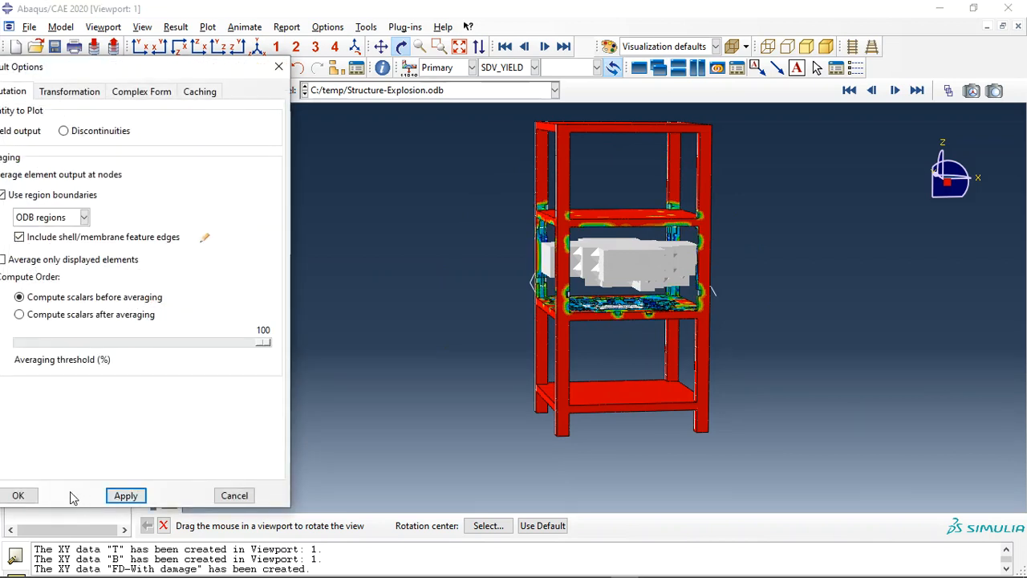
left_click(17, 495)
Check frame 87, return to frame 0, and switch the view cut to EVF_ASSEMBLY_EULERIAN-1_TNT-1 with translucency on
left_click_drag(145, 278, 231, 278)
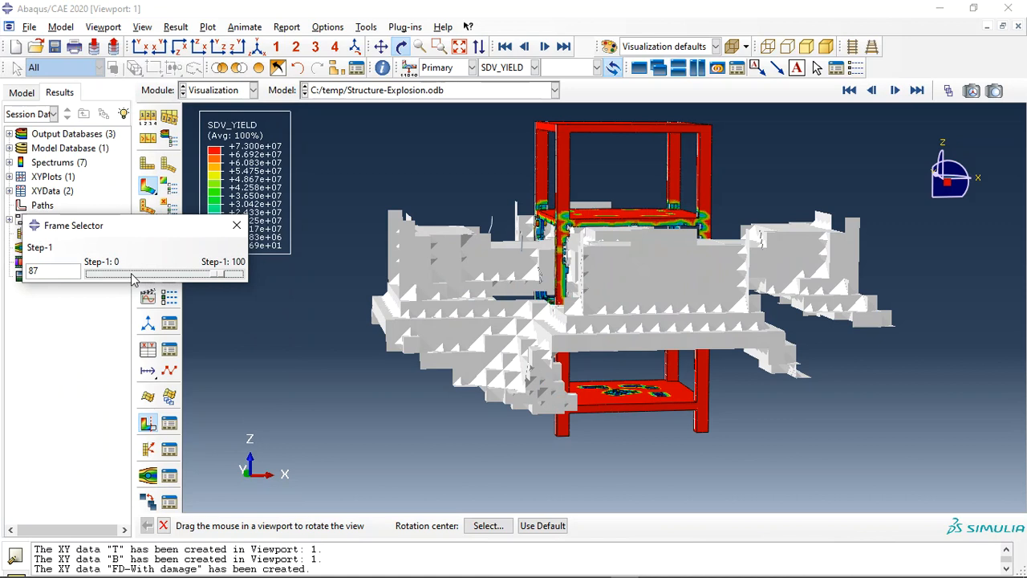
left_click(105, 275)
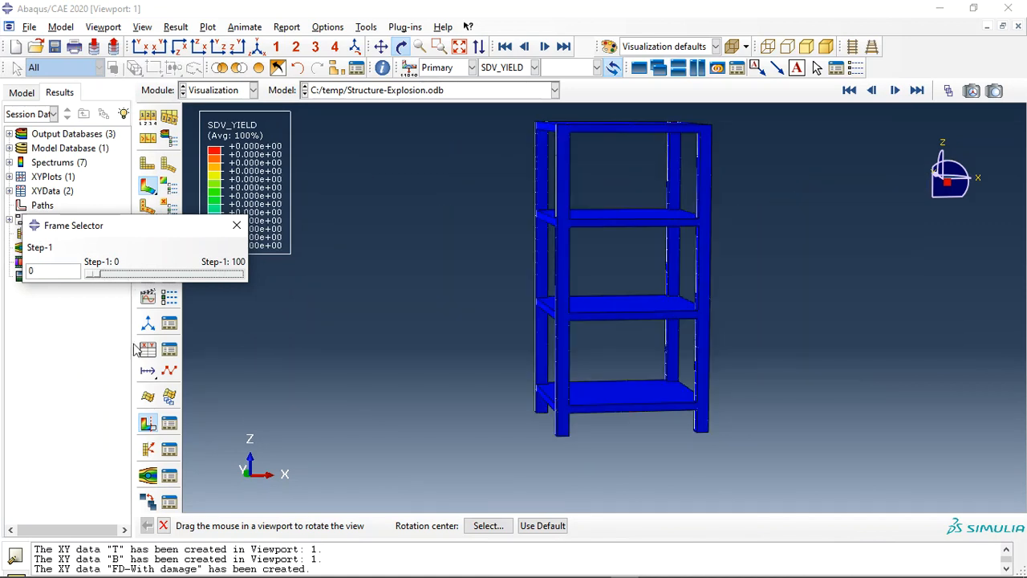
left_click(170, 425)
left_click(184, 191)
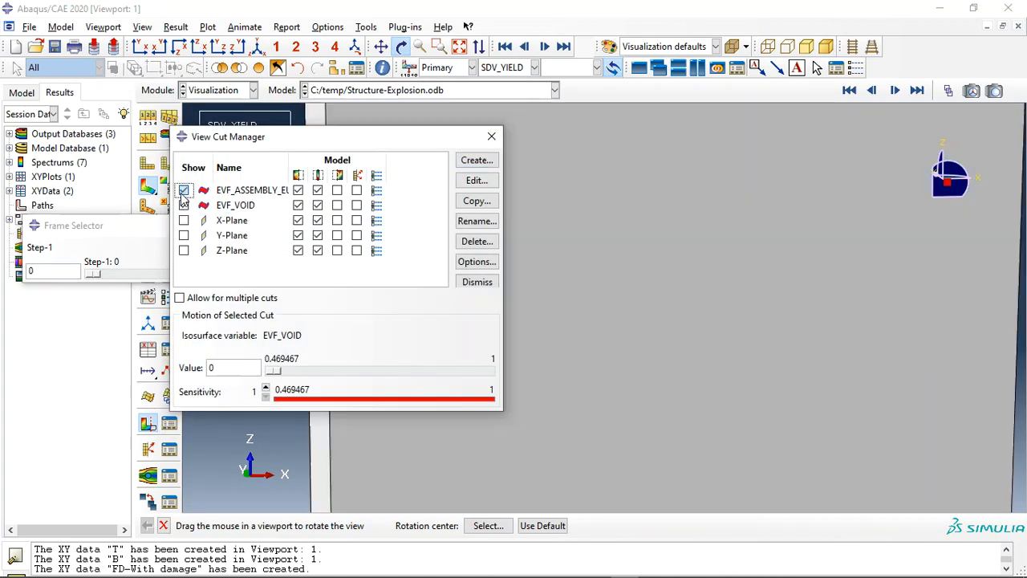
left_click(491, 136)
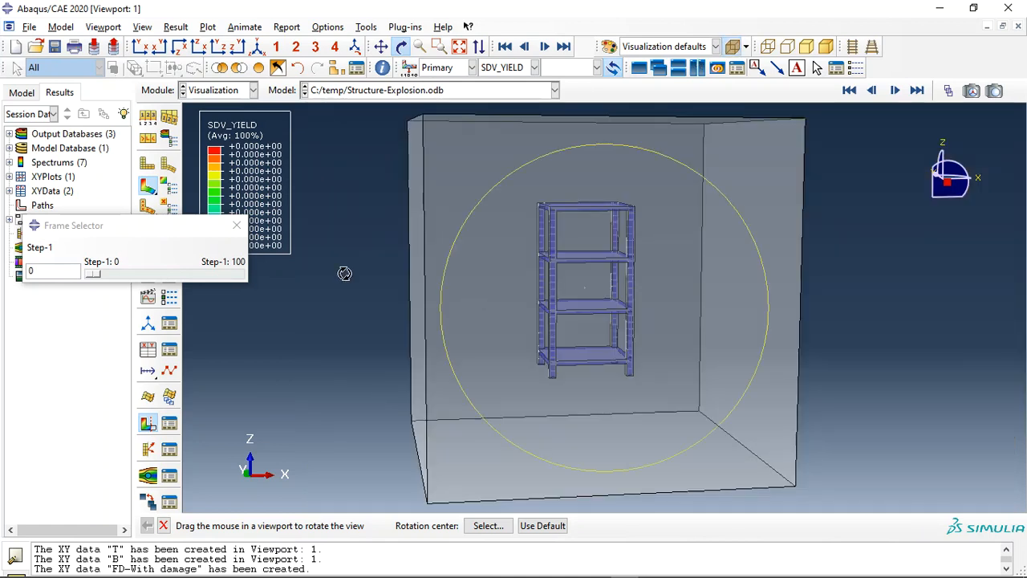
Advance the results through frames 12 and 16 to frame 30 to examine the TNT expansion inside the frame
left_click(96, 276)
left_click_drag(96, 276, 105, 277)
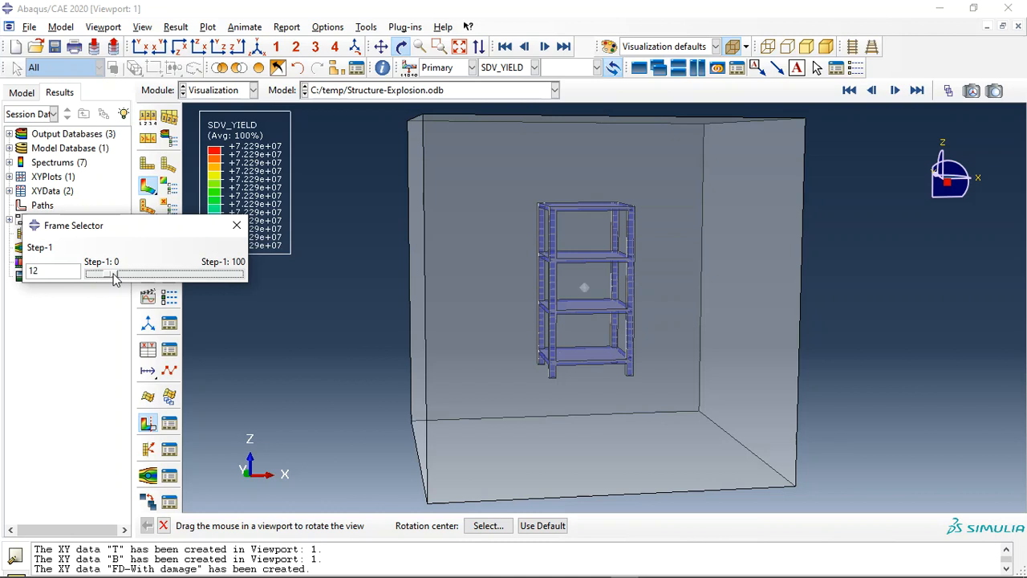
mouse_move(585, 284)
left_mouse_down()
mouse_move(557, 312)
mouse_move(597, 300)
left_mouse_up()
scroll(594, 301, "down", 6)
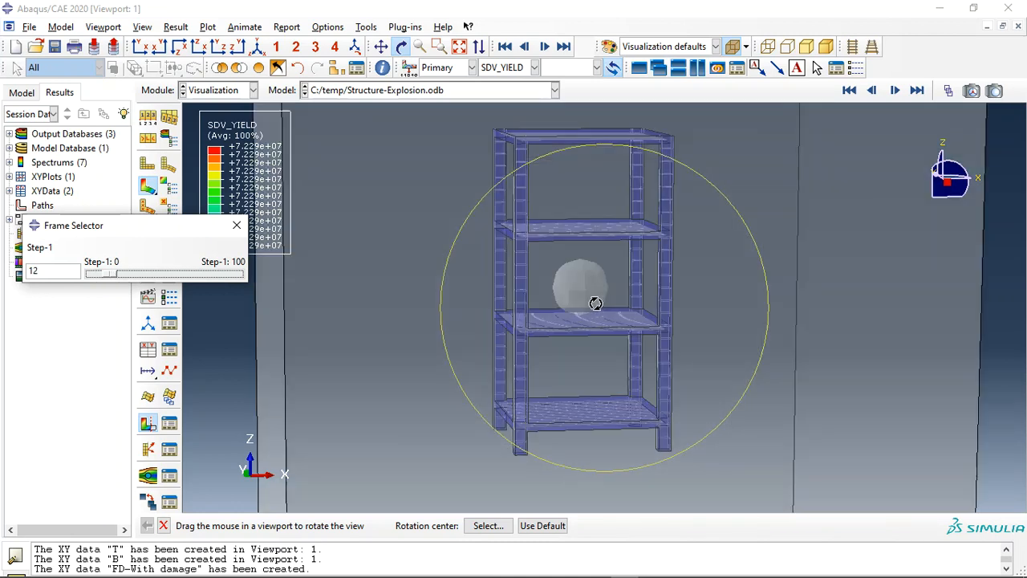
left_click(116, 275)
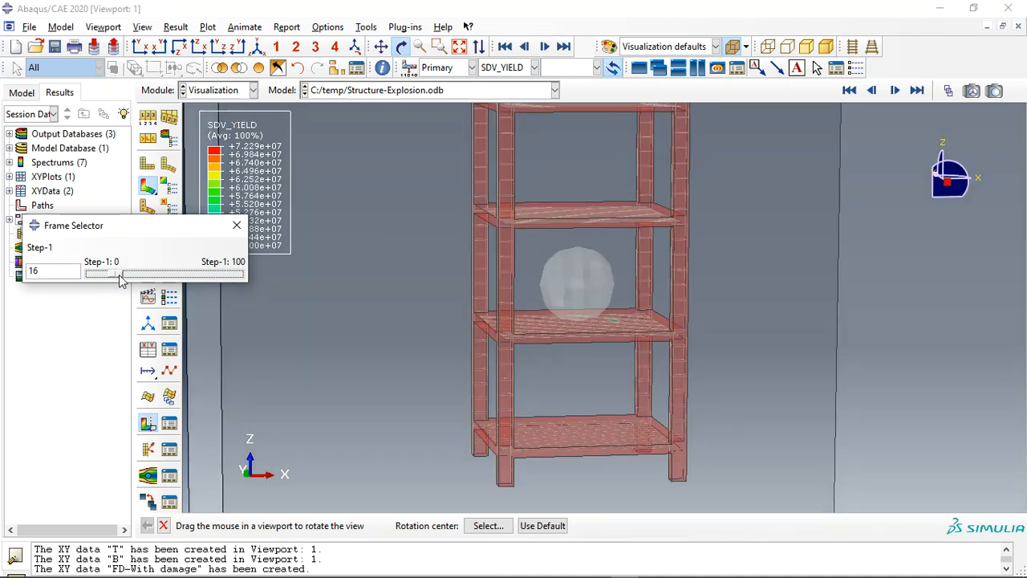
left_click_drag(133, 275, 134, 276)
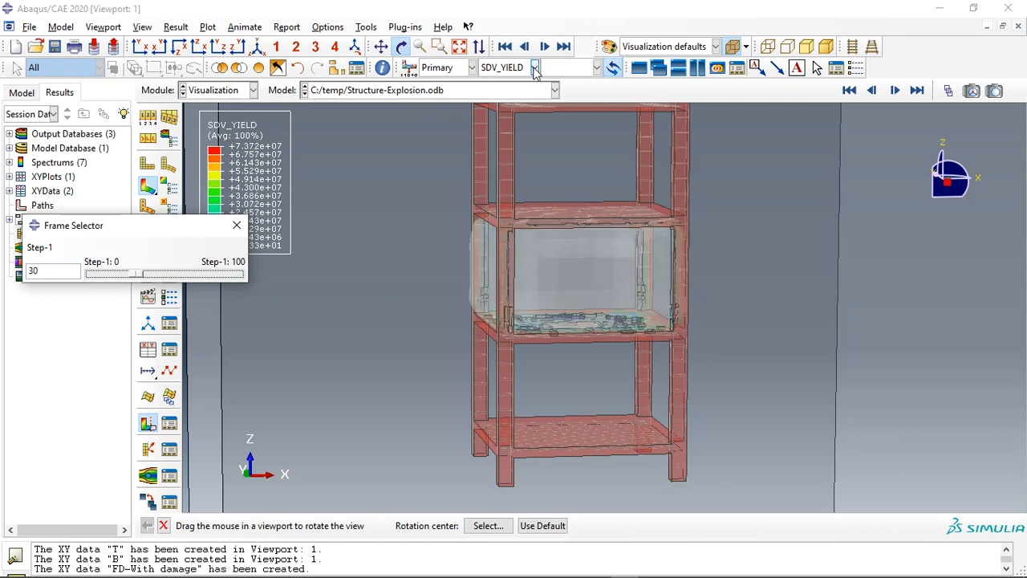
Plot SDV_DAMAGE on the frame structure and scrub through the step's results, finishing at frame 14
left_click(535, 68)
left_click(507, 141)
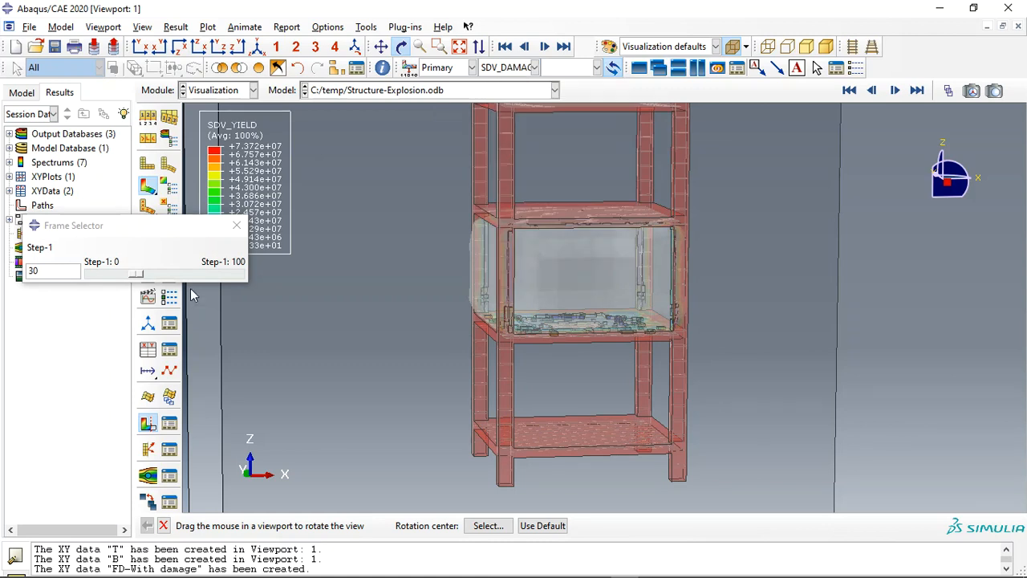
left_click(136, 277)
left_click_drag(146, 277, 235, 277)
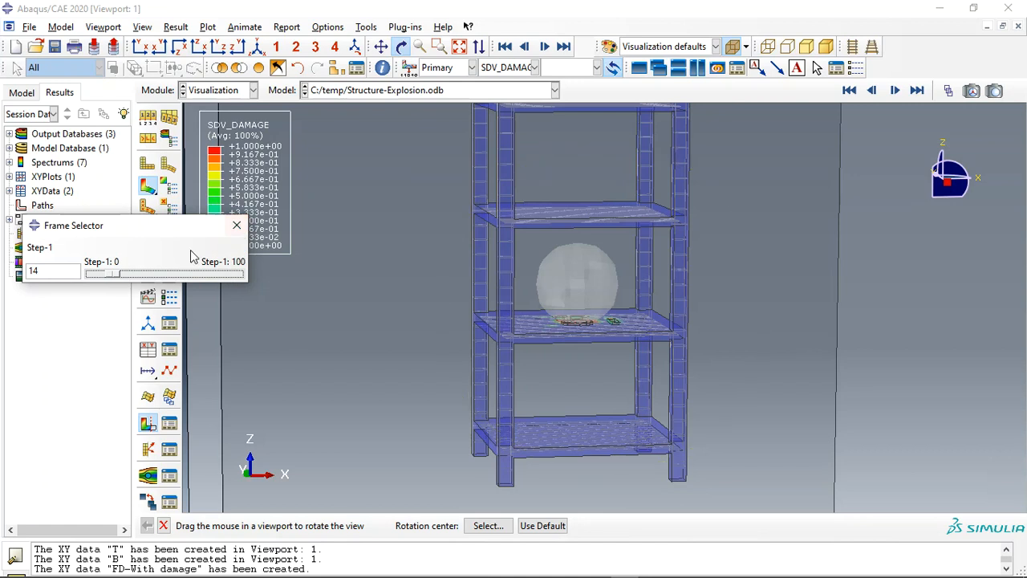
Turn off the view cut and translucency, and remove the surrounding Eulerian block instance so only the frame structure is displayed
left_click(424, 135)
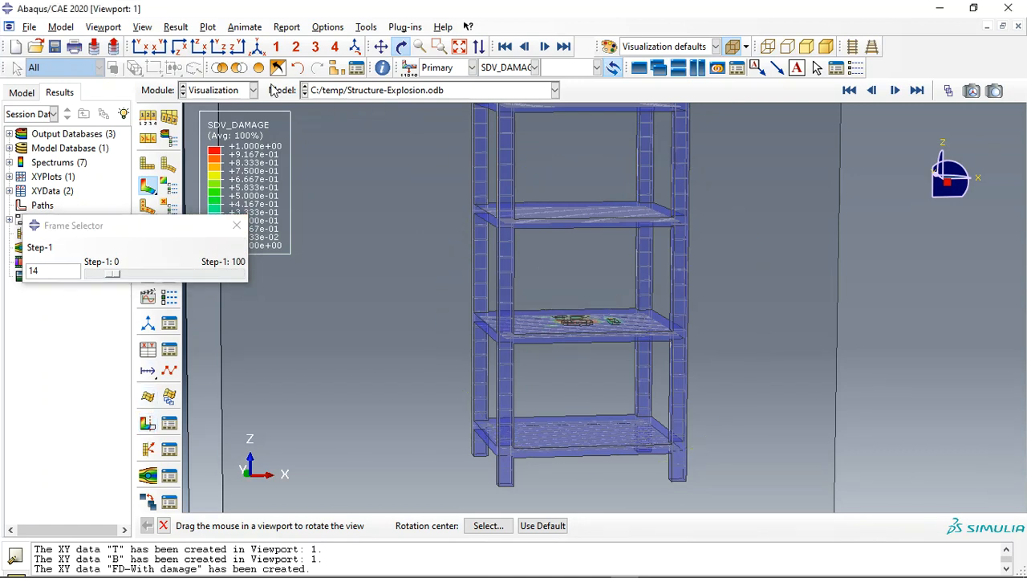
left_click(731, 46)
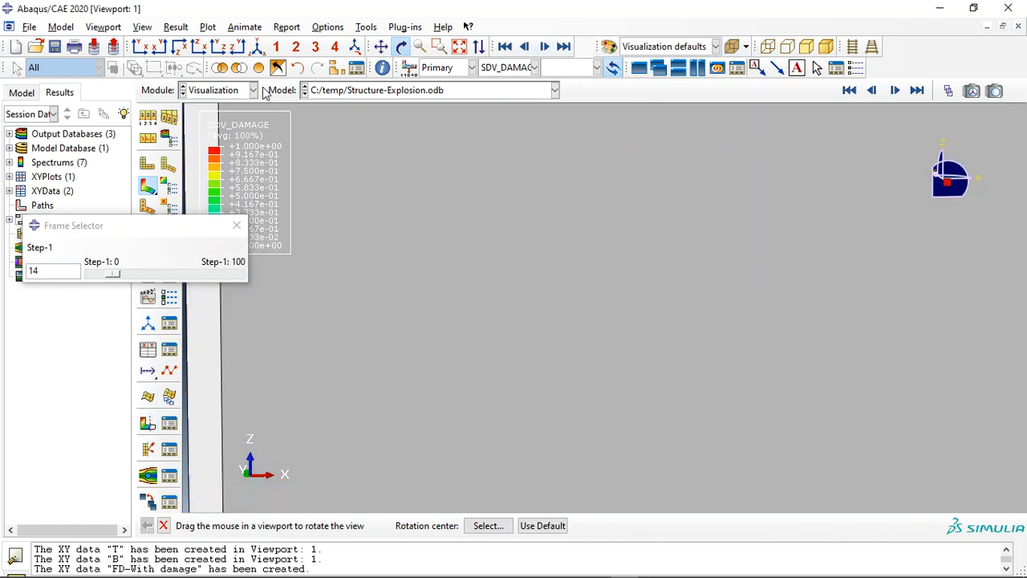
left_click(239, 67)
left_click(355, 244)
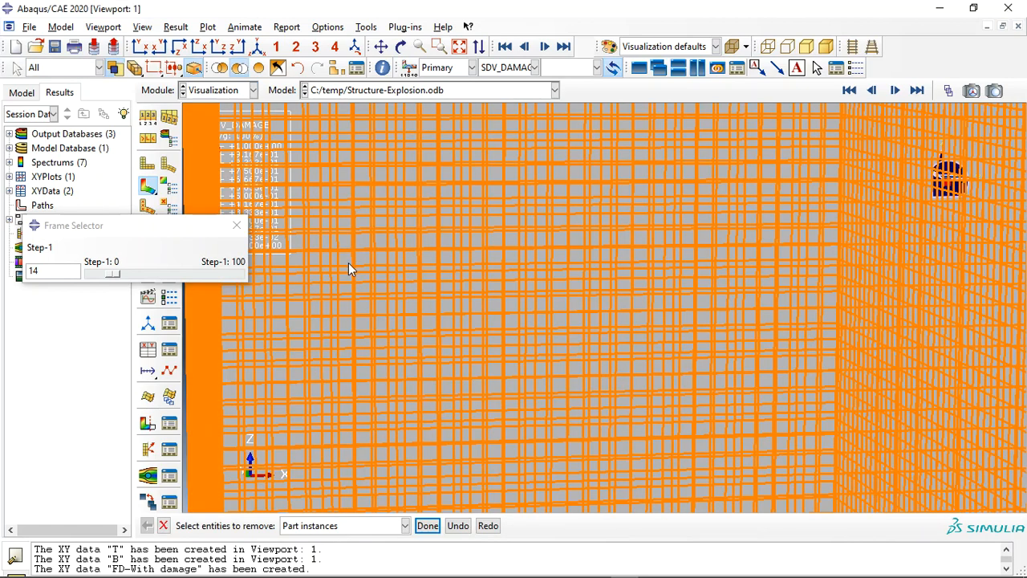
middle_click(345, 266)
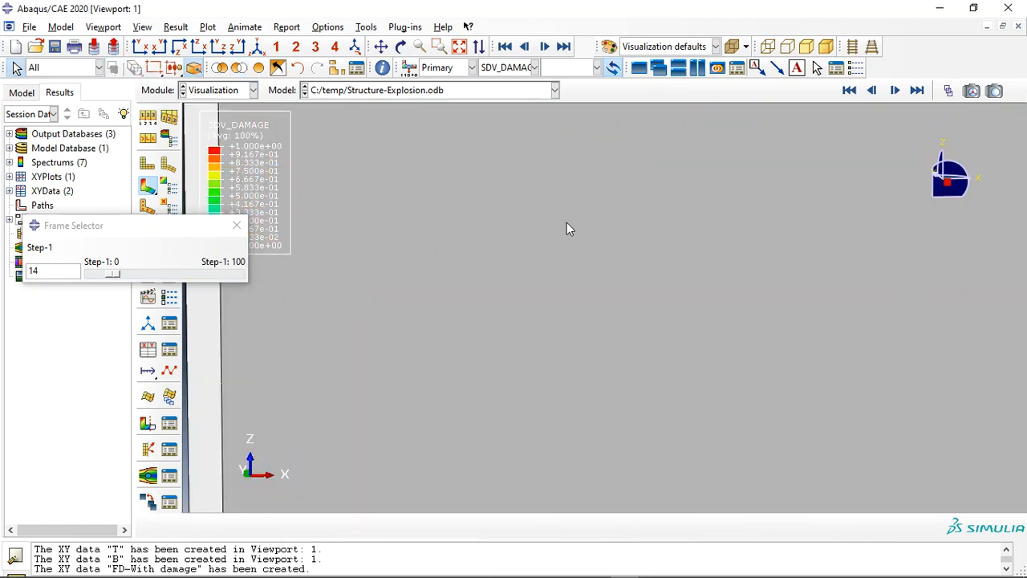
left_click(239, 68)
left_click(239, 323)
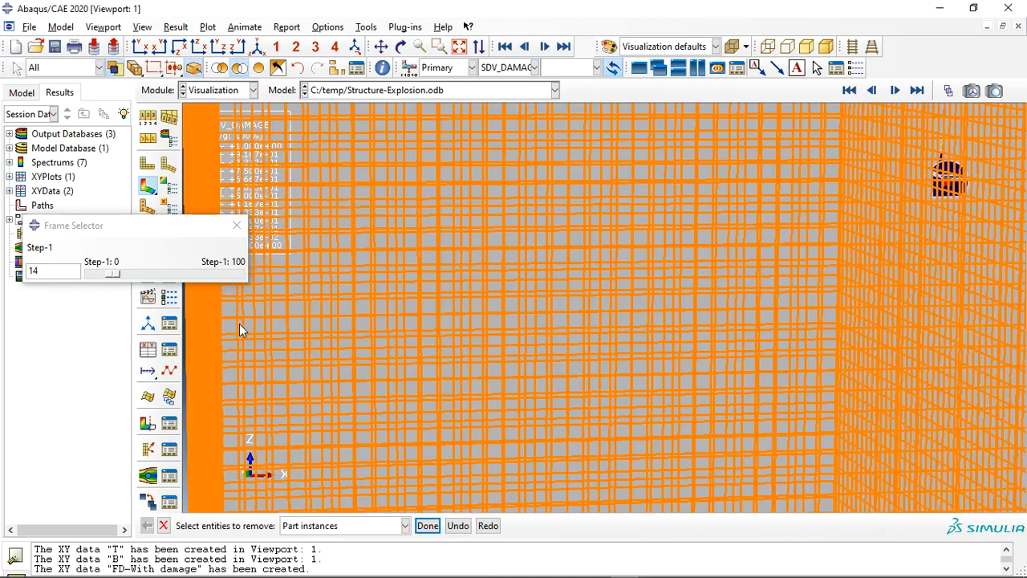
middle_click(238, 326)
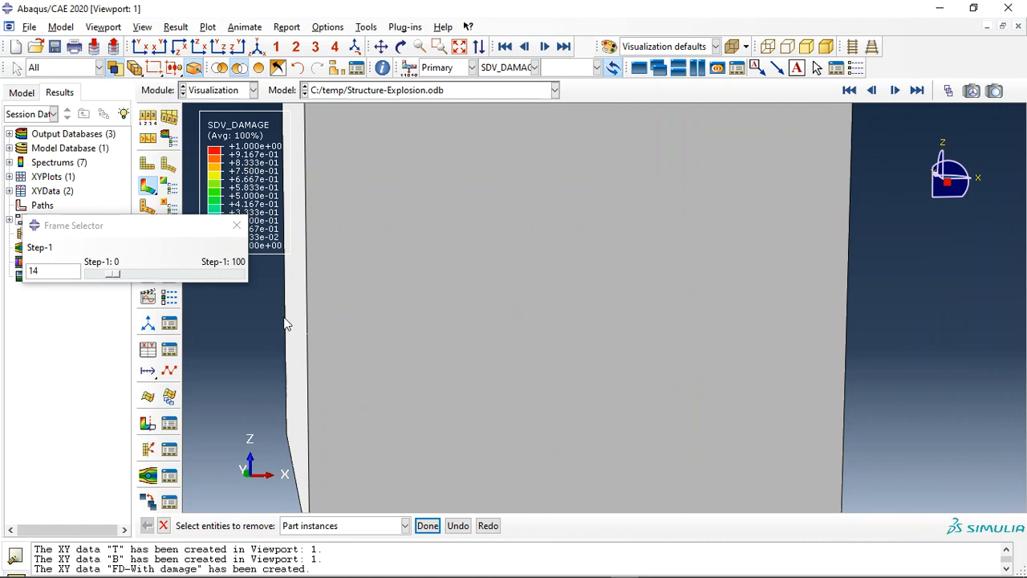
left_click(287, 320)
middle_click(283, 320)
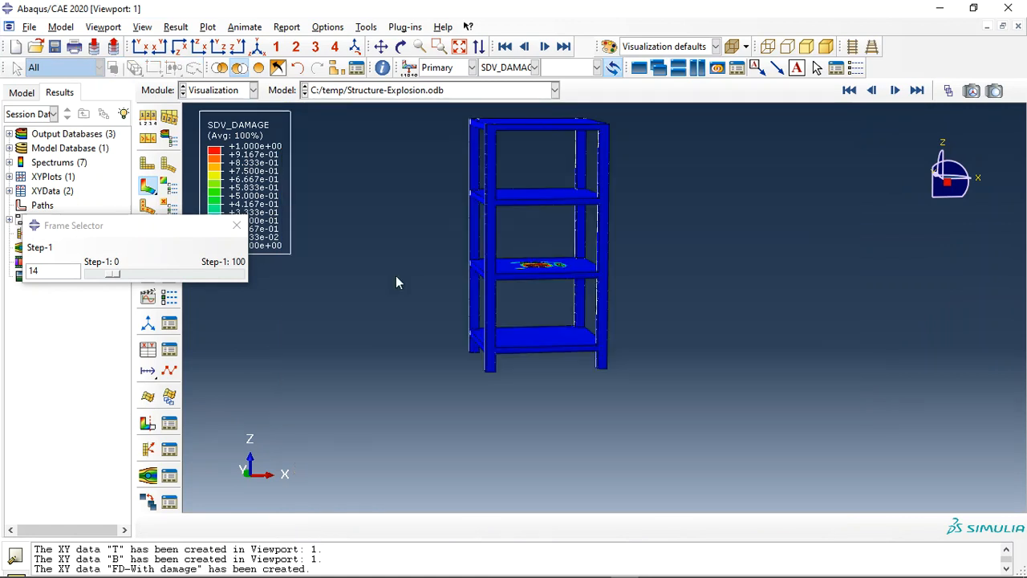
Plot the S Mises stress and remove the concrete frame instance from the display to expose the reinforcement
scroll(503, 227, "down", 5)
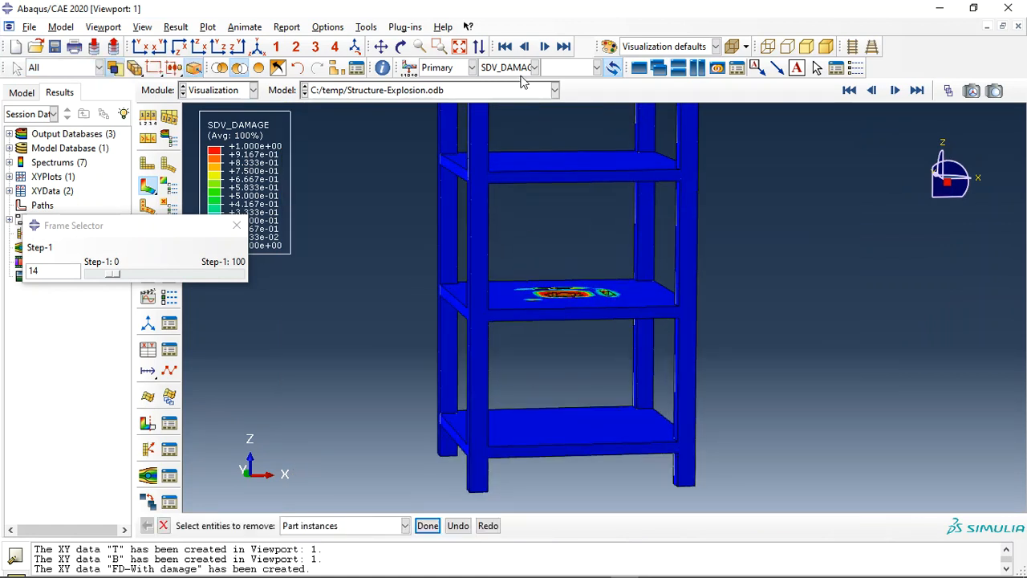
left_click(534, 67)
left_click(489, 128)
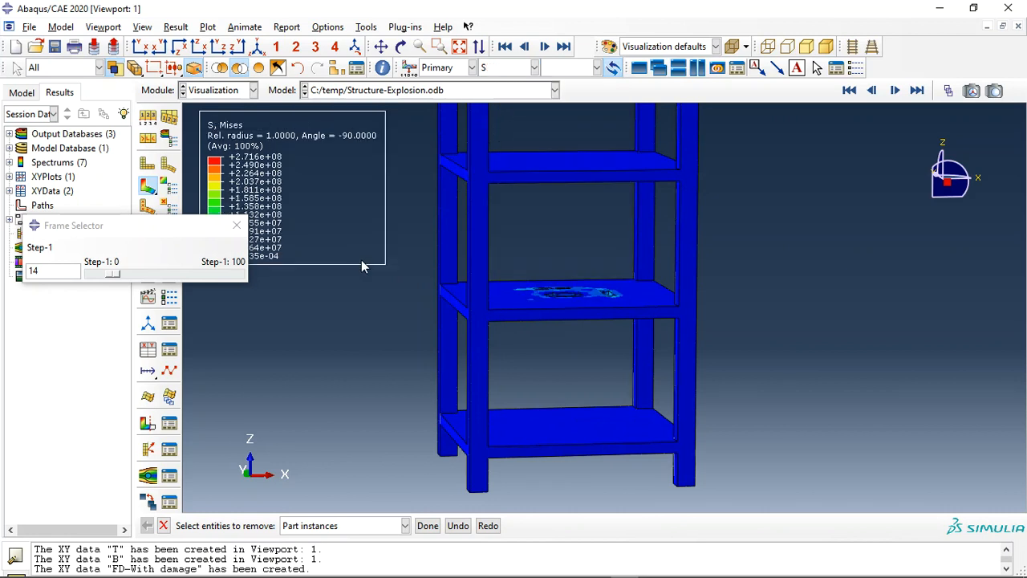
left_click(474, 264)
middle_click(376, 313)
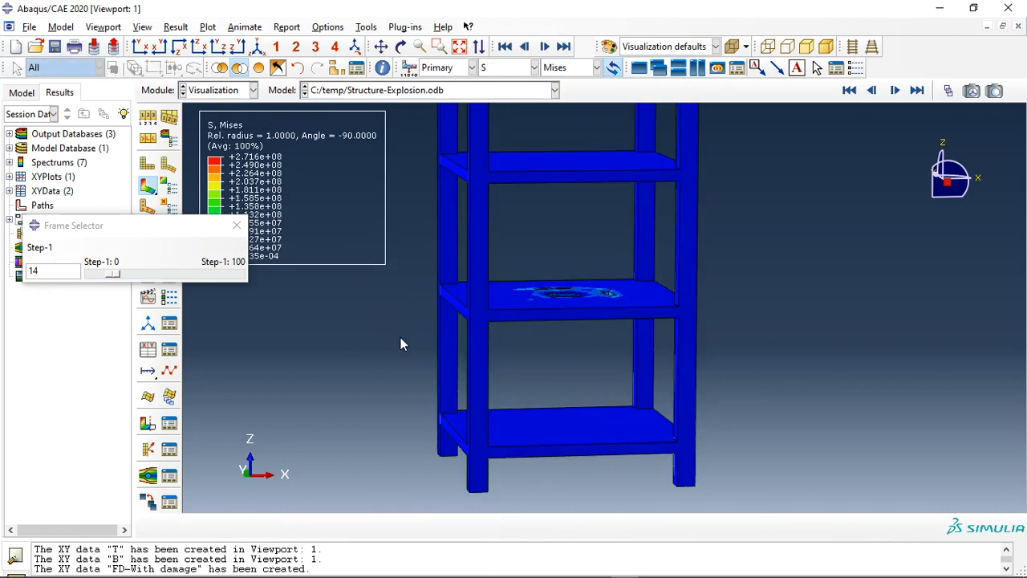
Go to the last frame, 100, and rotate the reinforcement cage to examine its Mises stress
left_click(917, 91)
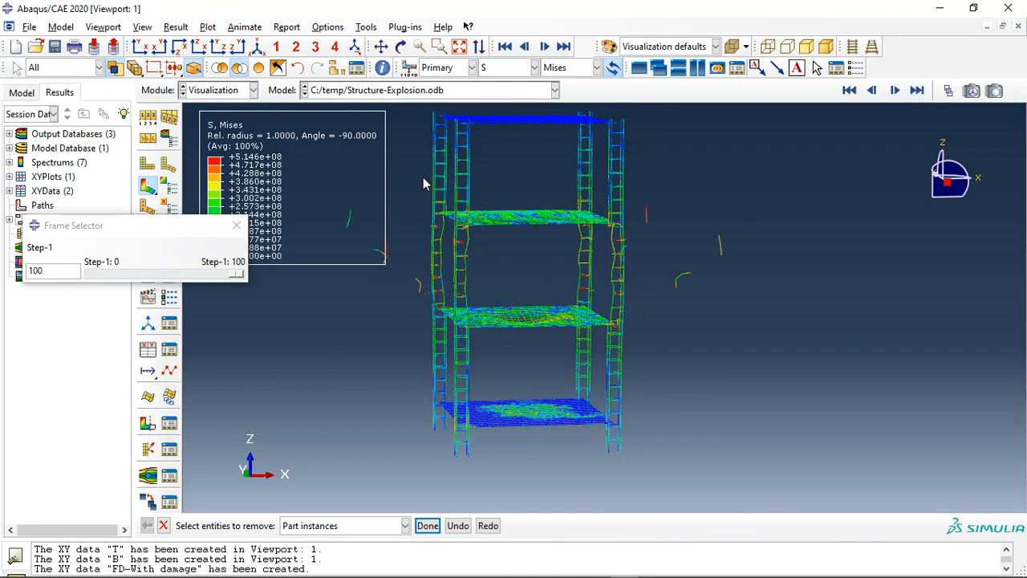
left_click(402, 46)
left_click_drag(525, 214, 632, 339)
Set the rendered beam profile scale factor to 10 in the ODB display options and examine the thickened bars from the front
left_click(134, 33)
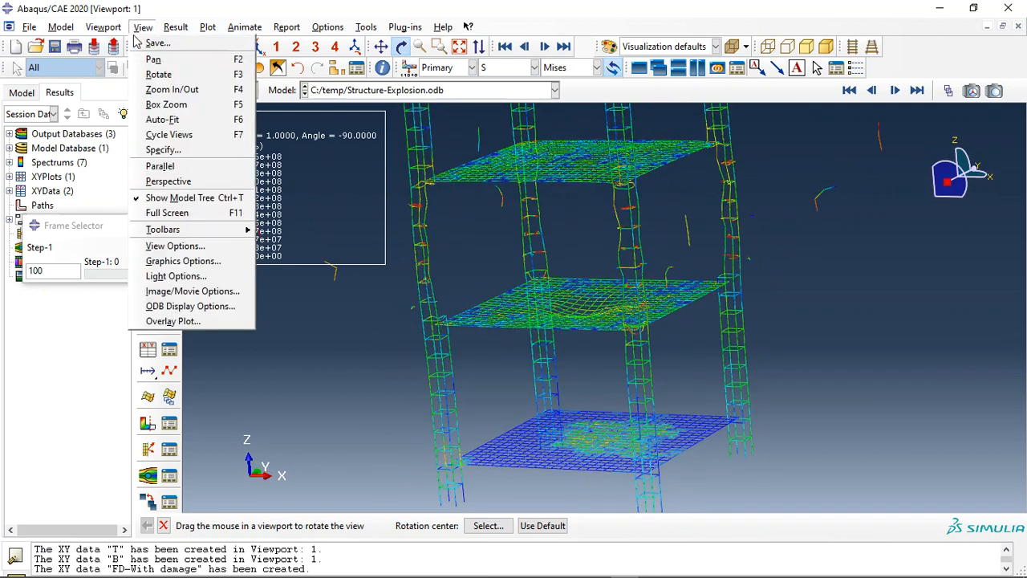
left_click(192, 305)
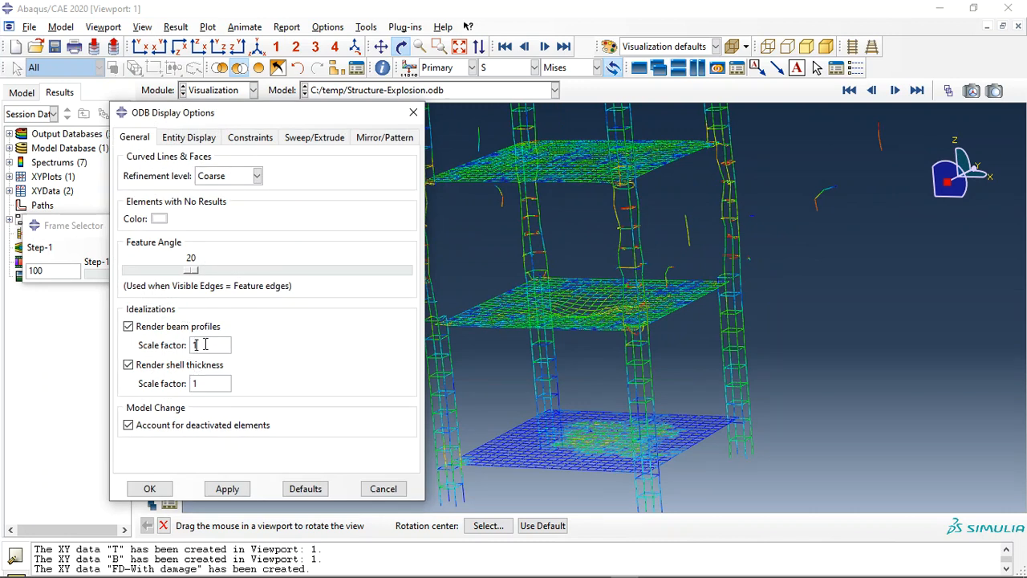
left_click(206, 345)
type("0")
left_click(227, 489)
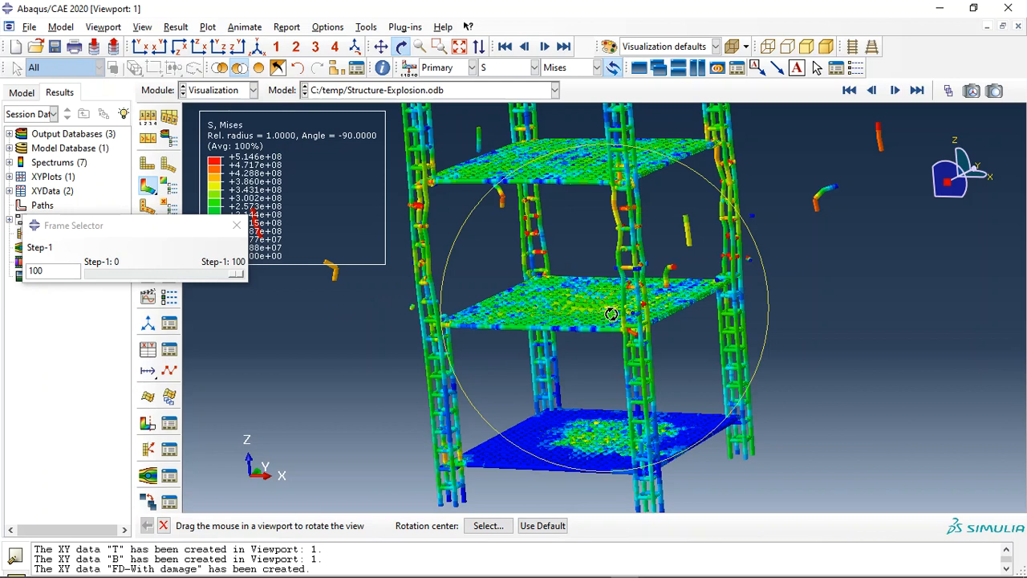
left_click_drag(617, 316, 562, 345)
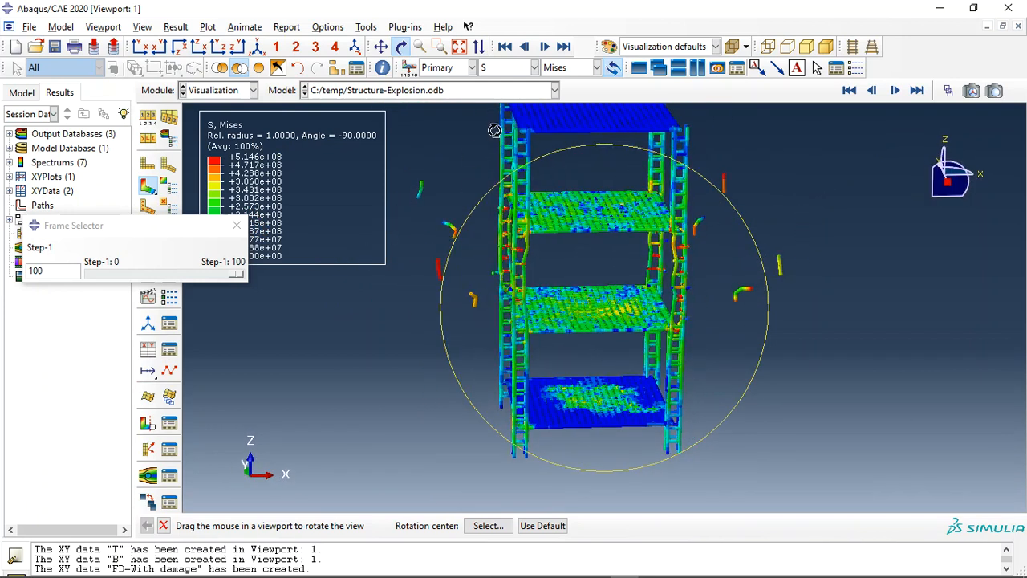
Try plotting EVF_ASSEMBLY_EULERIAN-1_TNT-1 for the reinforcement, and plot DUCTCRT in its place
left_click(518, 69)
scroll(522, 144, "up", 5)
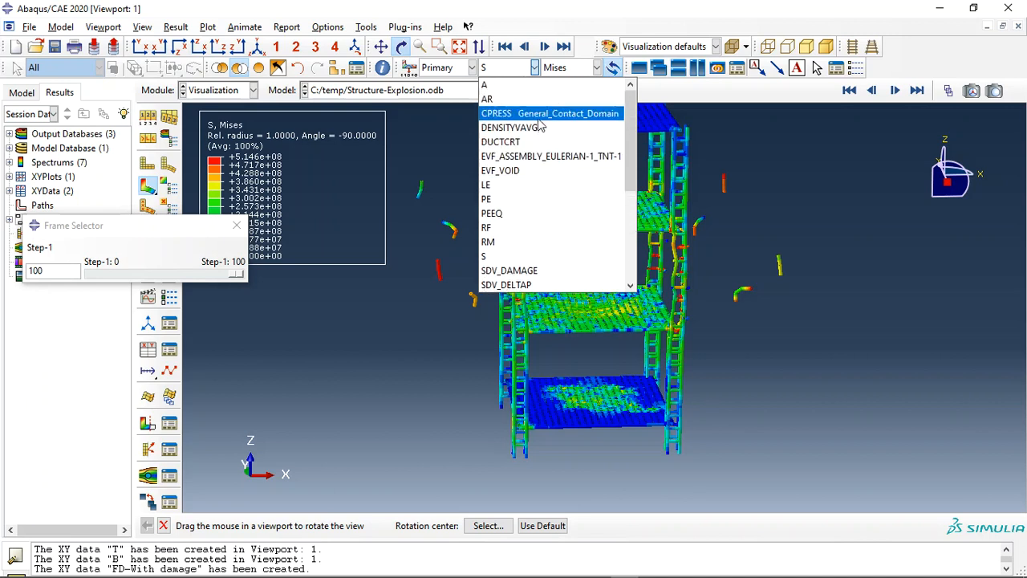
left_click(522, 151)
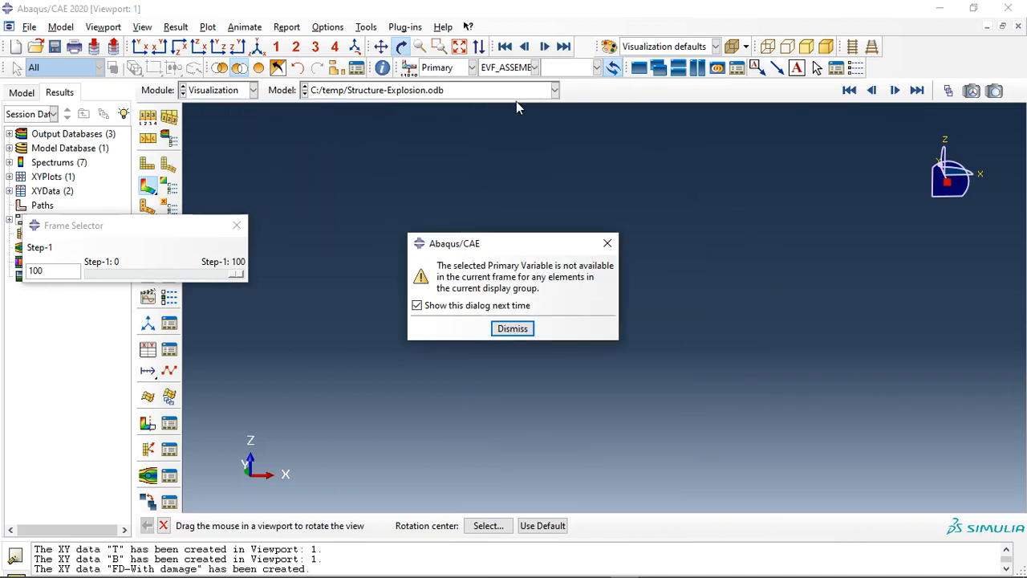
left_click(608, 243)
left_click(507, 67)
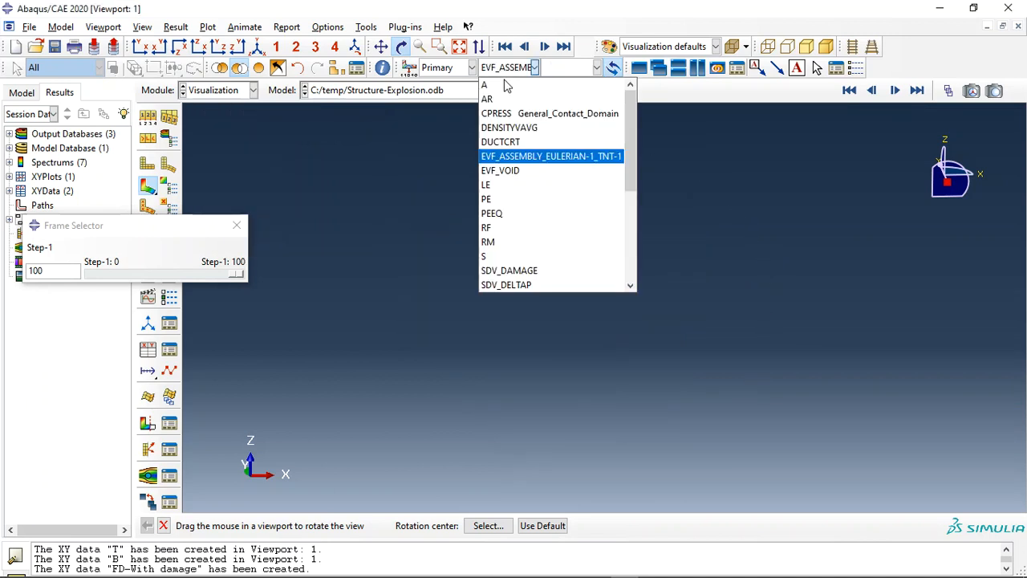
left_click(514, 140)
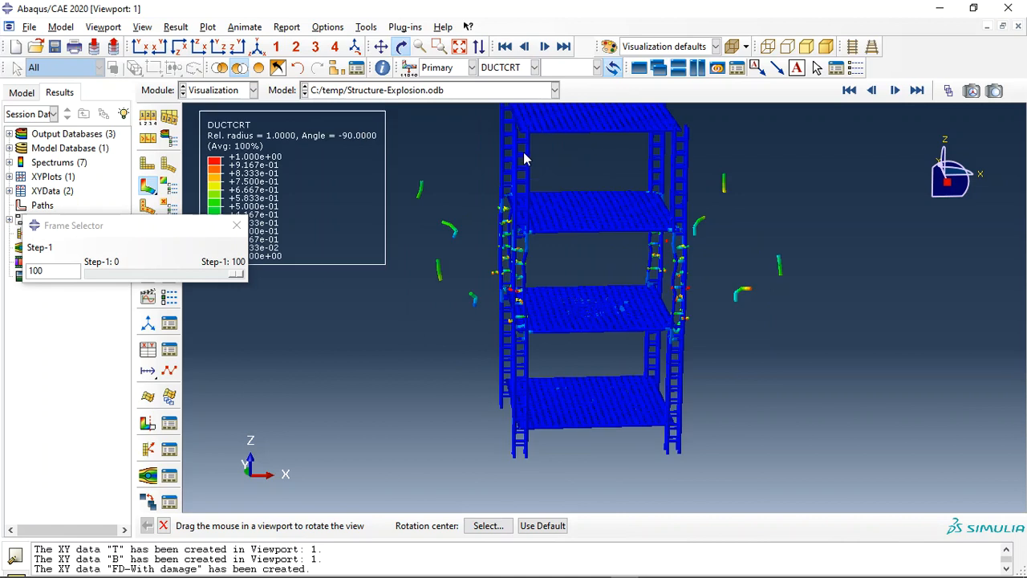
Plot the displacement variable U, Magnitude on the reinforcement
left_click(508, 68)
scroll(514, 265, "down", 4)
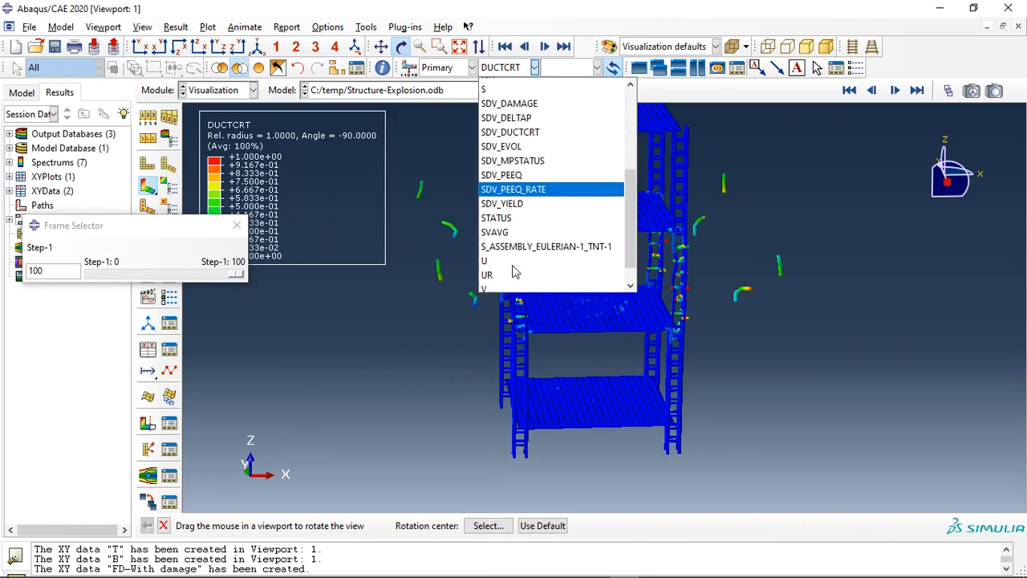
left_click(515, 268)
middle_click(446, 274)
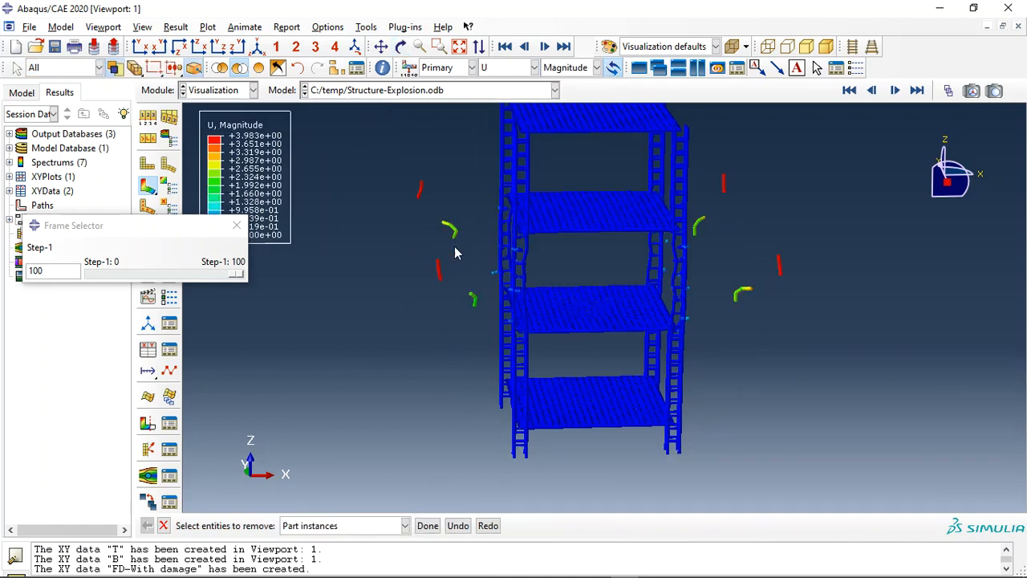
Redisplay all part instances and remove the surrounding Eulerian block to show the concrete frame with its reinforcement
left_click(239, 69)
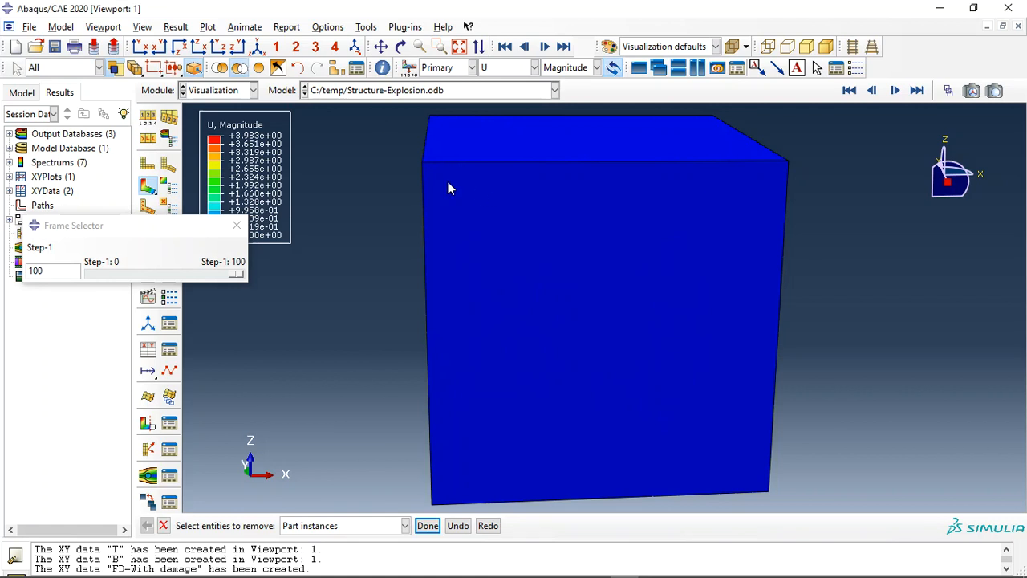
left_click(429, 169)
middle_click(368, 161)
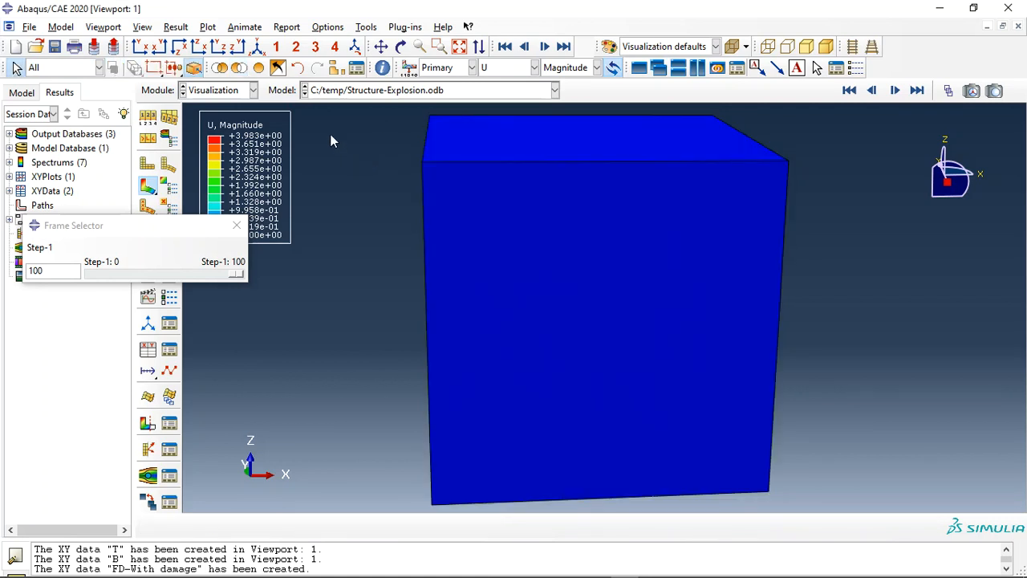
left_click(239, 69)
left_click(432, 181)
middle_click(390, 178)
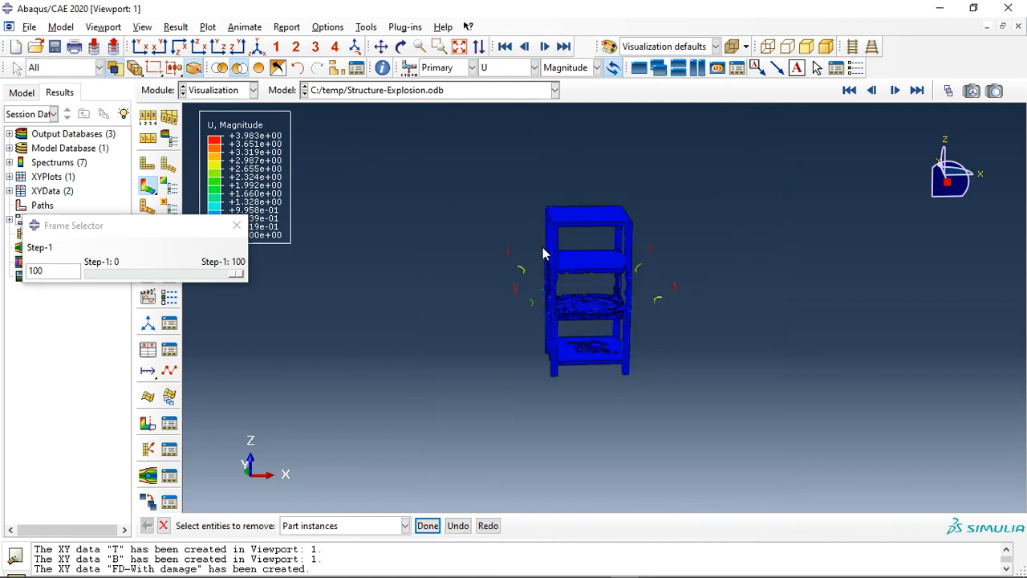
Remove the reinforcement and its ejected bar pieces from the display to show the displacement contours on the concrete alone
scroll(606, 291, "up", 5)
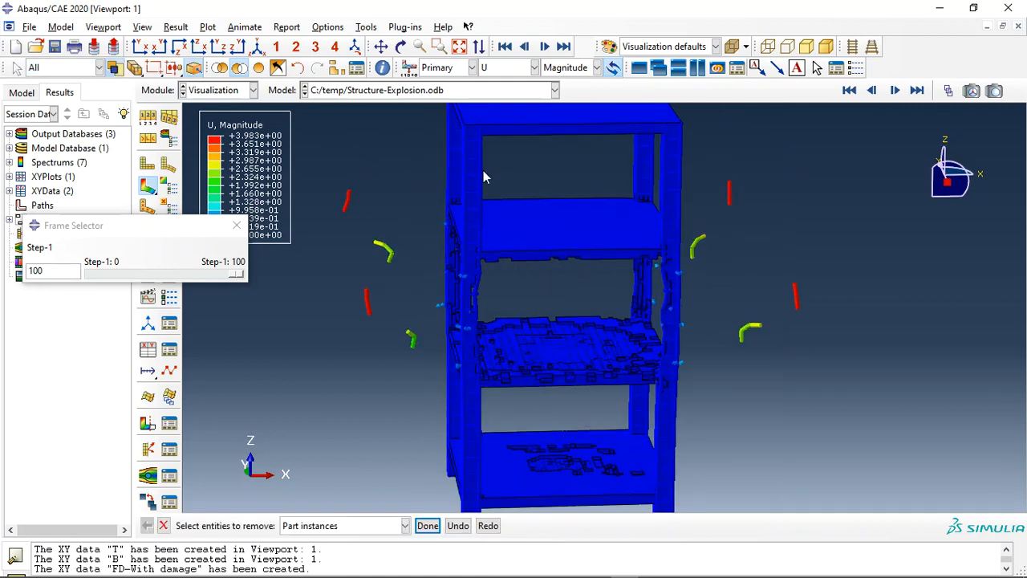
left_click(420, 159)
left_click(220, 68)
left_click(529, 128)
middle_click(384, 163)
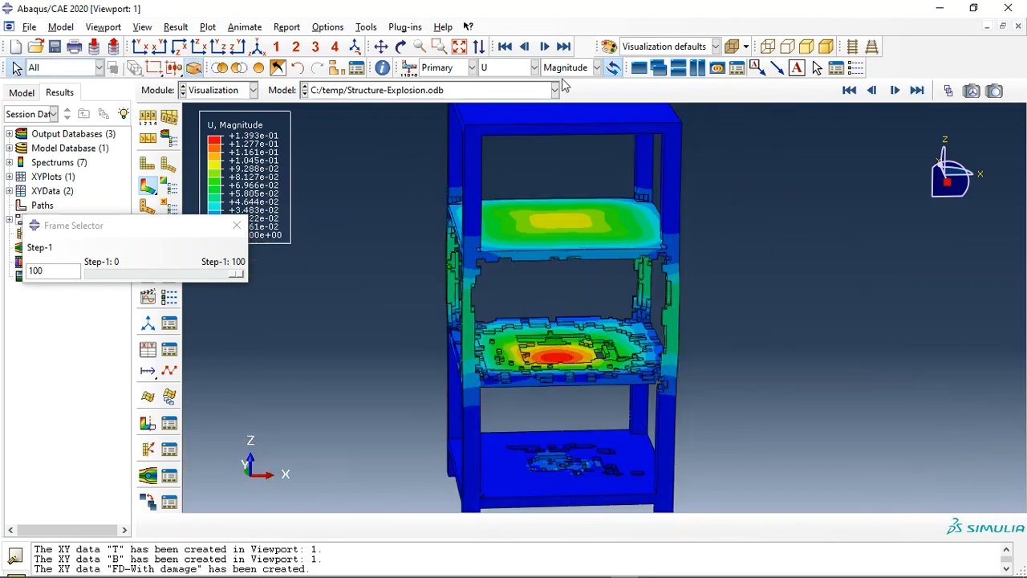
Plot the S Mises stress on the concrete frame and examine the whole structure
left_click(513, 69)
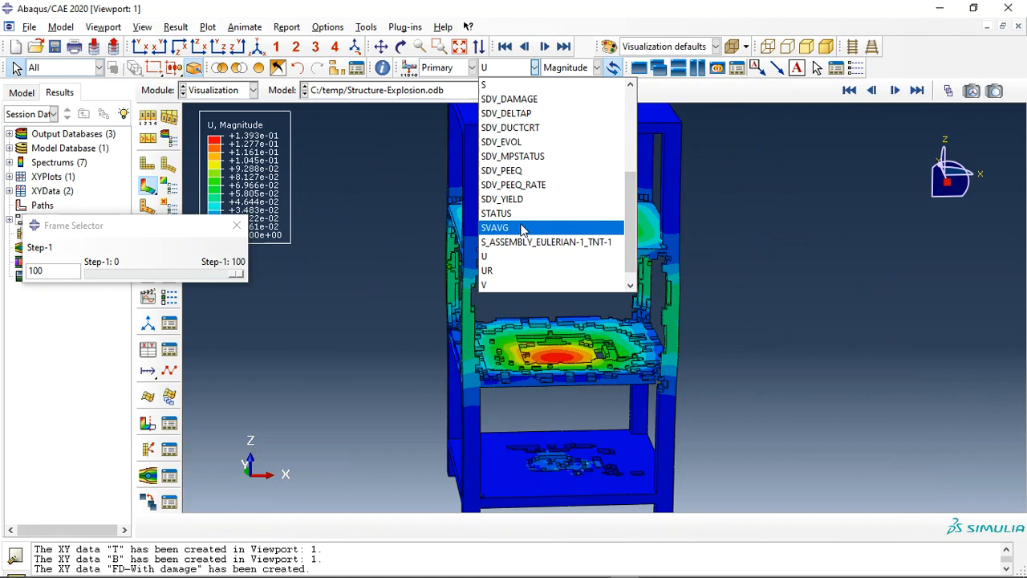
scroll(524, 114, "up", 1)
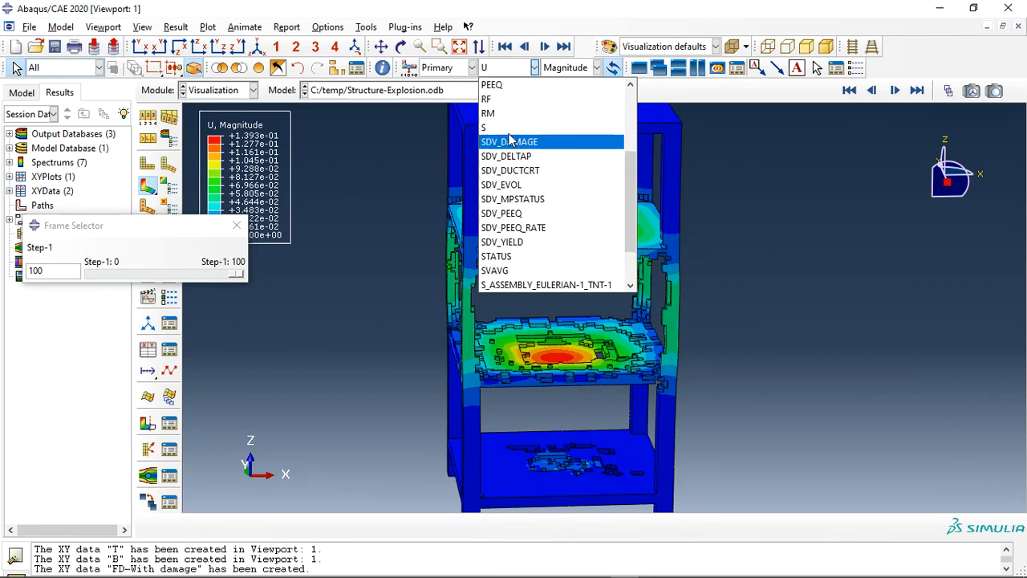
left_click(507, 129)
scroll(510, 277, "up", 3)
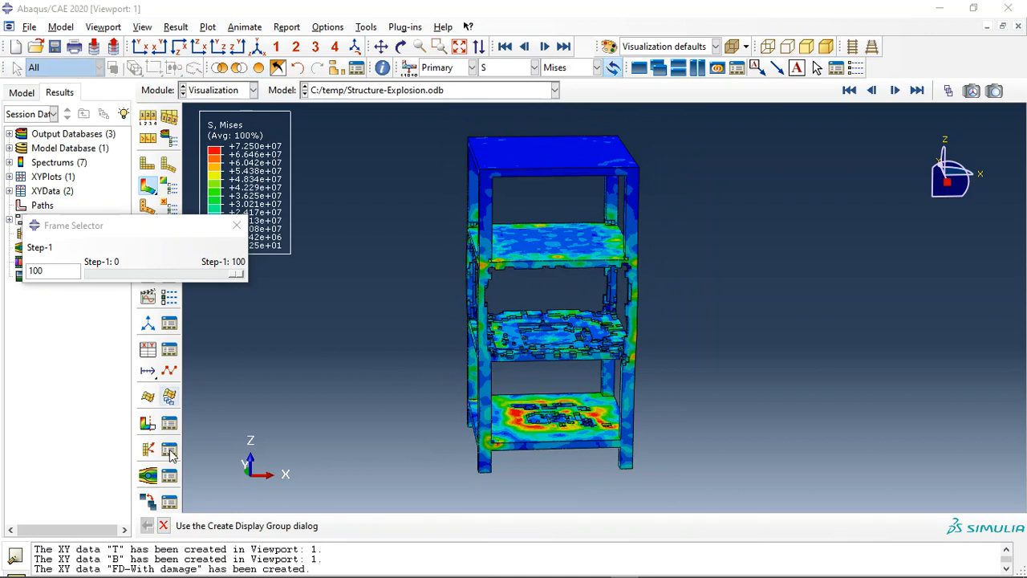
Section the full model with the Y-Plane view cut and view the section straight onto the X-Z plane
left_click(171, 424)
left_click(174, 423)
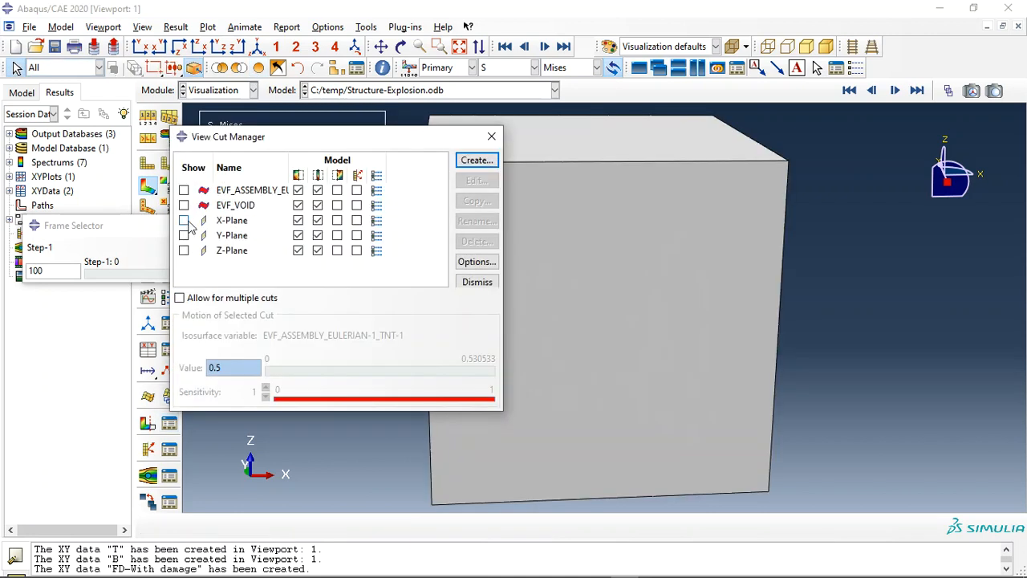
left_click(184, 220)
left_click(183, 235)
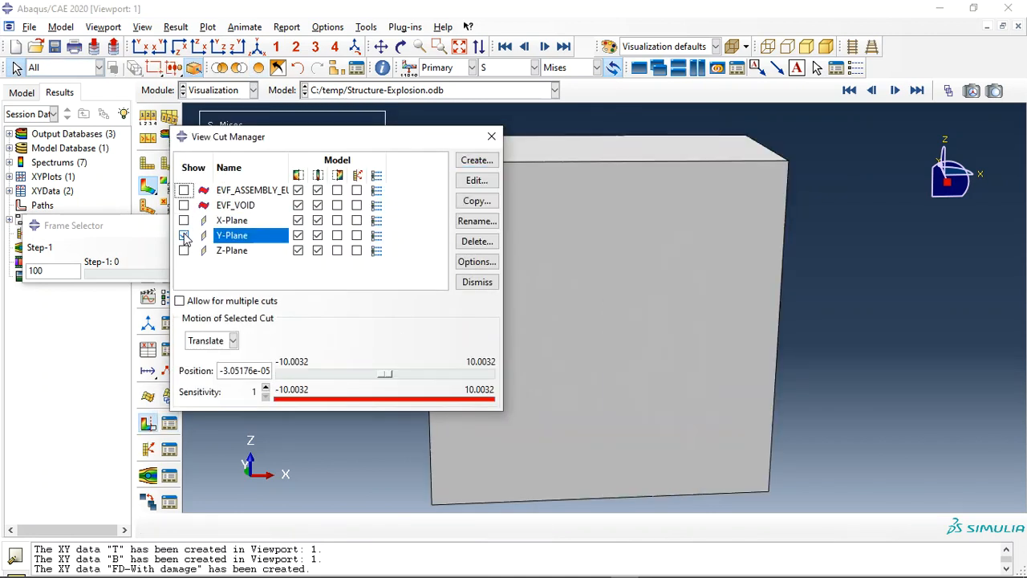
left_click(217, 48)
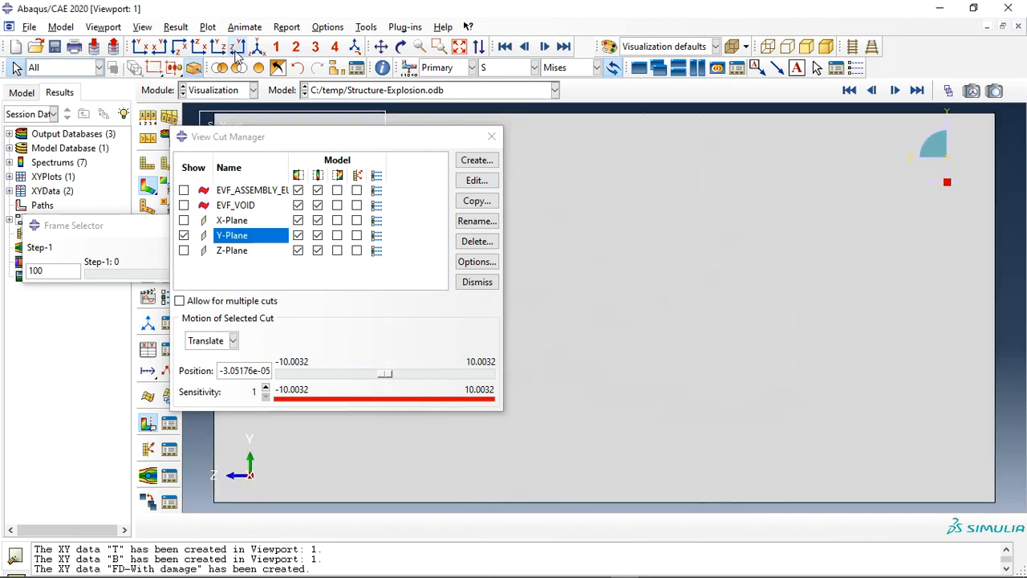
left_click(139, 50)
left_click(199, 47)
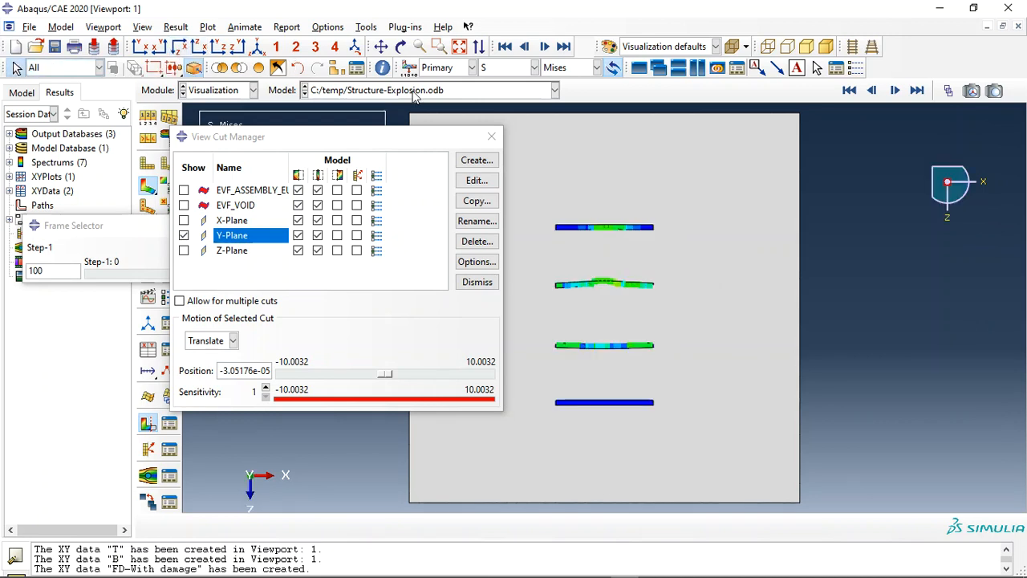
Plot the EVF_ASSEMBLY_EULERIAN-1_TNT-1 volume fraction on the Y-Plane section with the legend uncovered
left_click_drag(421, 145, 226, 116)
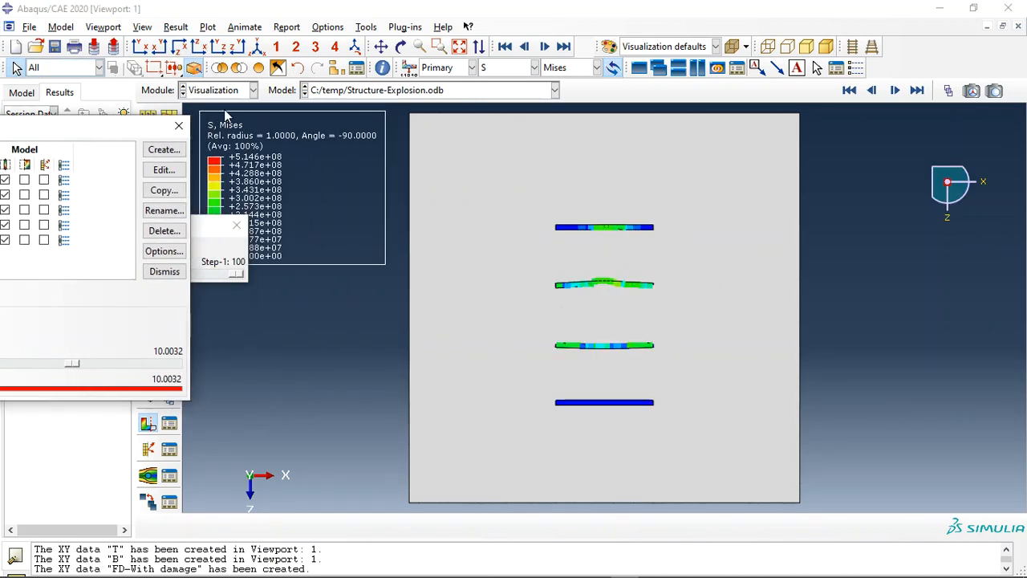
left_click(510, 69)
scroll(534, 160, "up", 3)
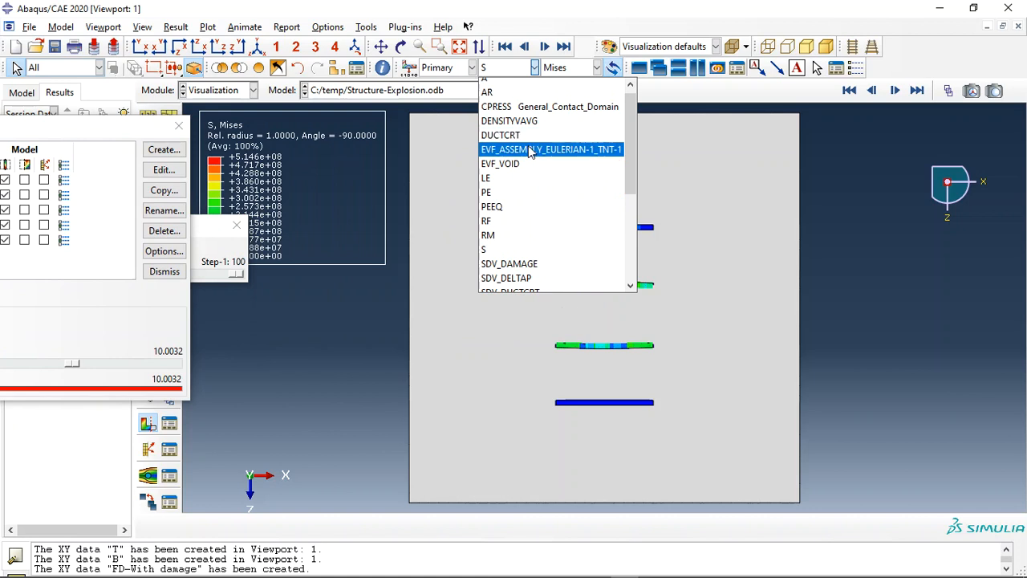
left_click(530, 151)
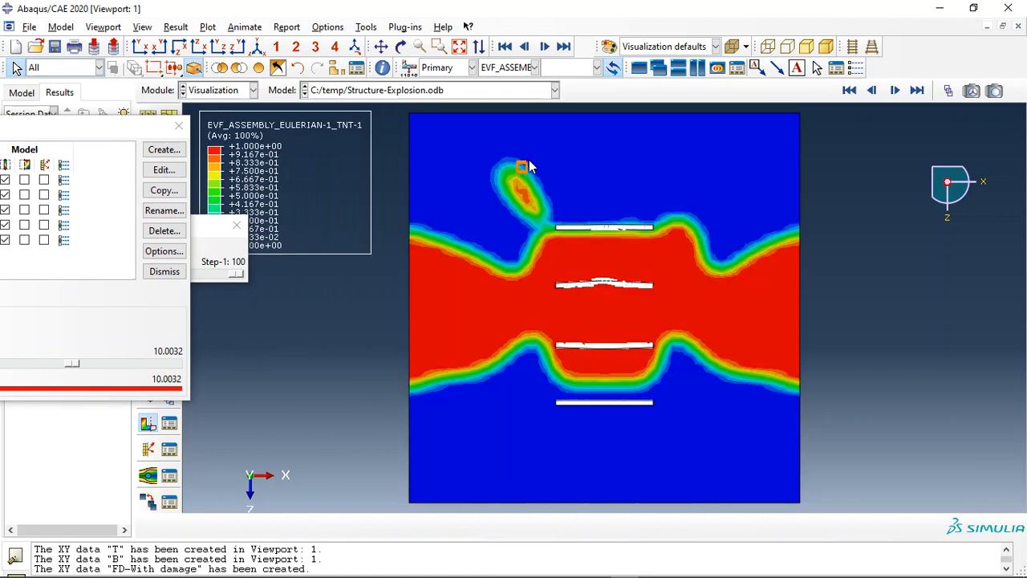
Plot the SVAVG averaged stress on the section and choose its Pressure component
left_click(504, 69)
scroll(534, 161, "down", 4)
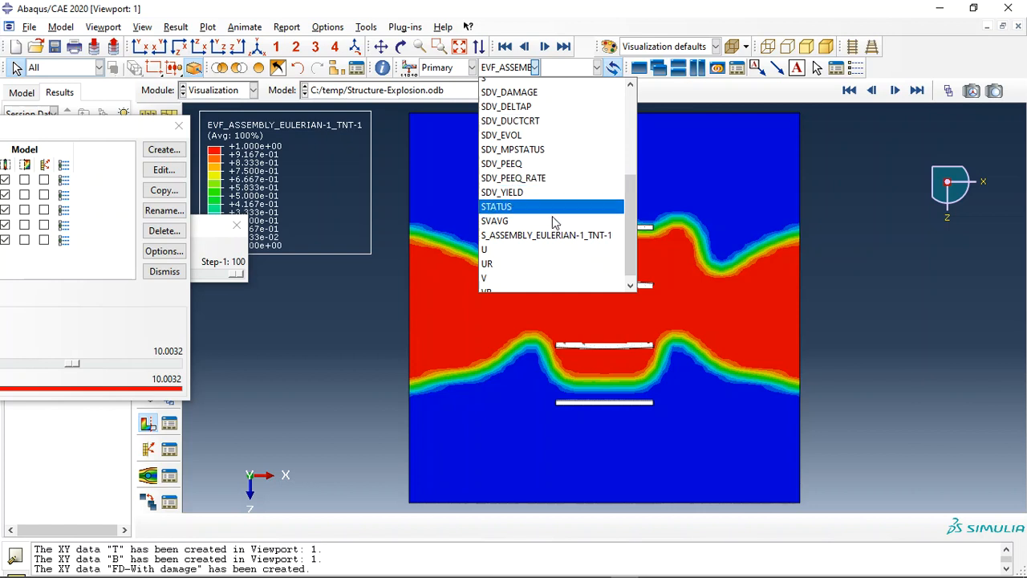
left_click(511, 221)
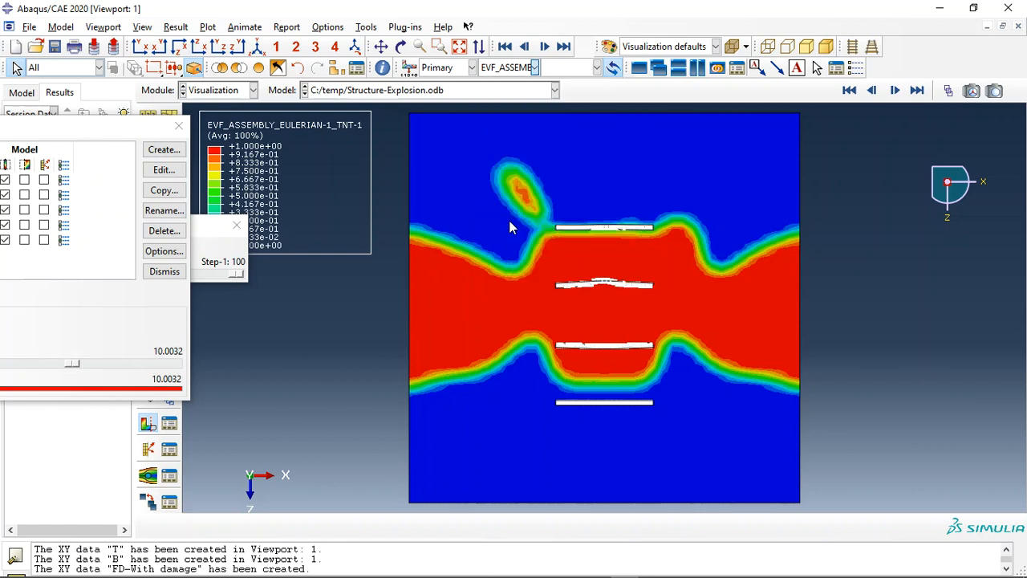
left_click(505, 67)
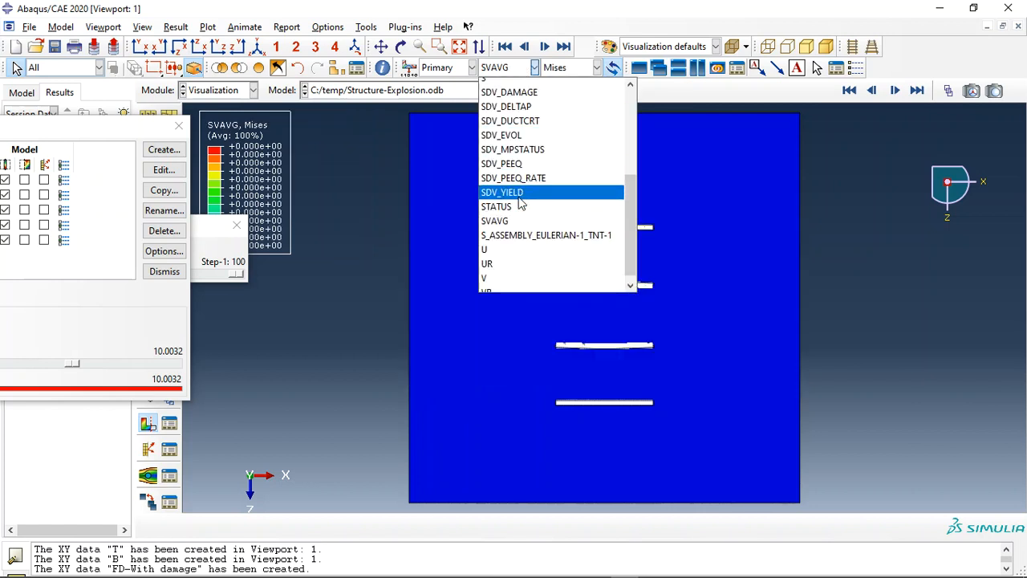
left_click(566, 67)
left_click(566, 67)
left_click(571, 168)
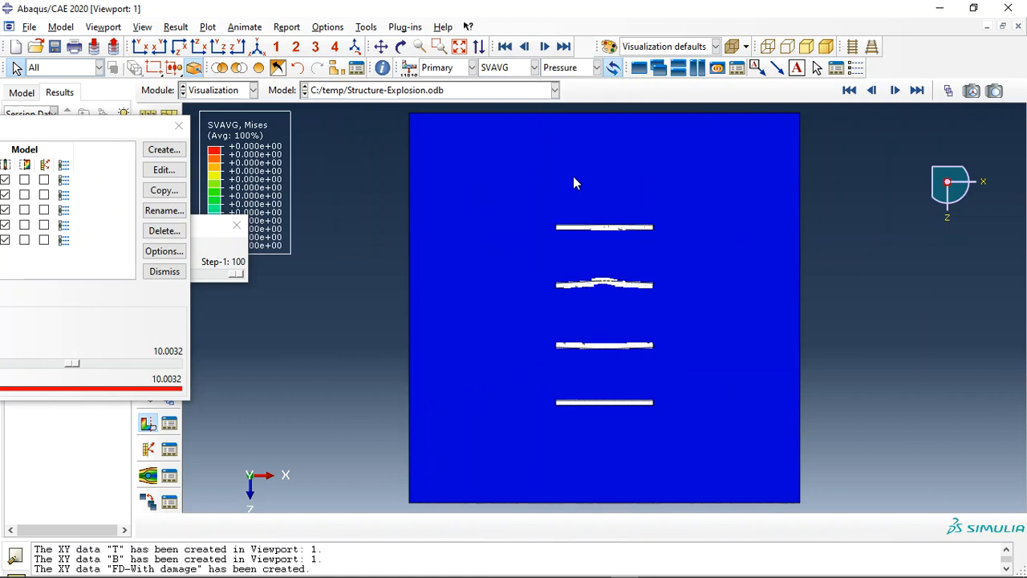
Plot the V velocity magnitude on the section and close the frame selector and the view cut manager
left_click(506, 67)
scroll(514, 218, "down", 4)
left_click(505, 261)
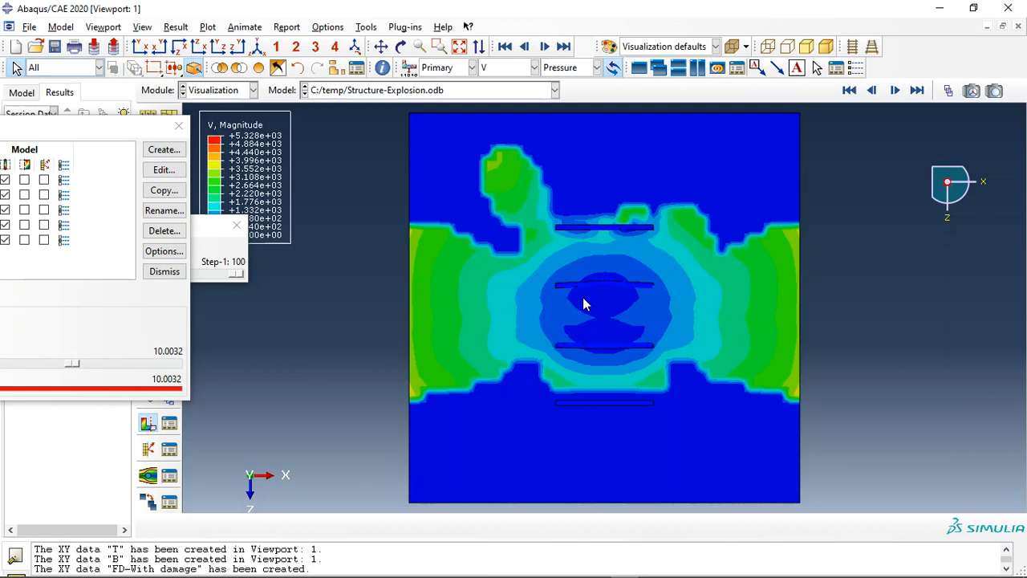
left_click(236, 224)
left_click(179, 126)
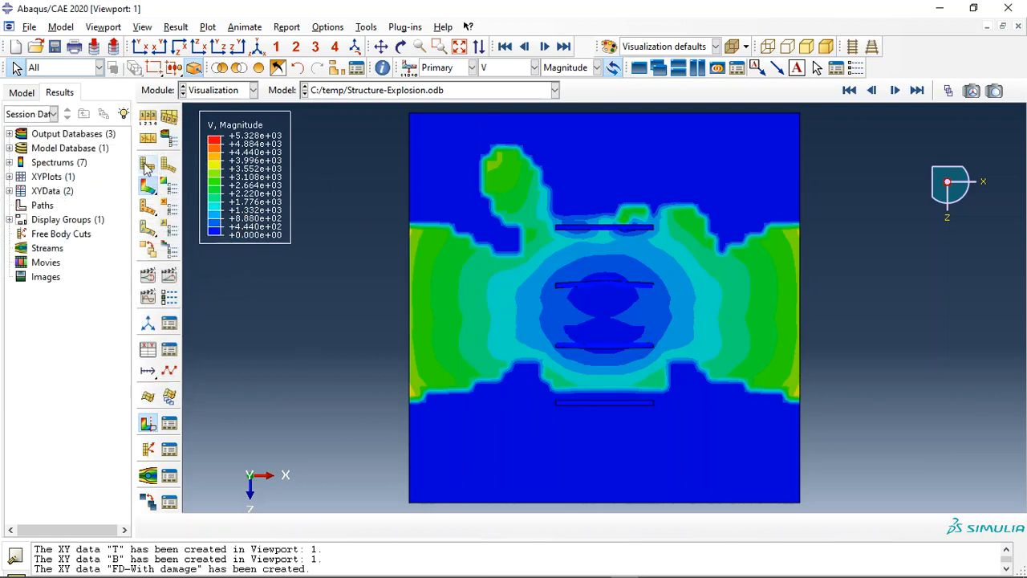
Show the undeformed shape and replace the Y-Plane cut with the EVF_ASSEMBLY_EULERIAN-1_TNT-1 isosurface cut
left_click(148, 165)
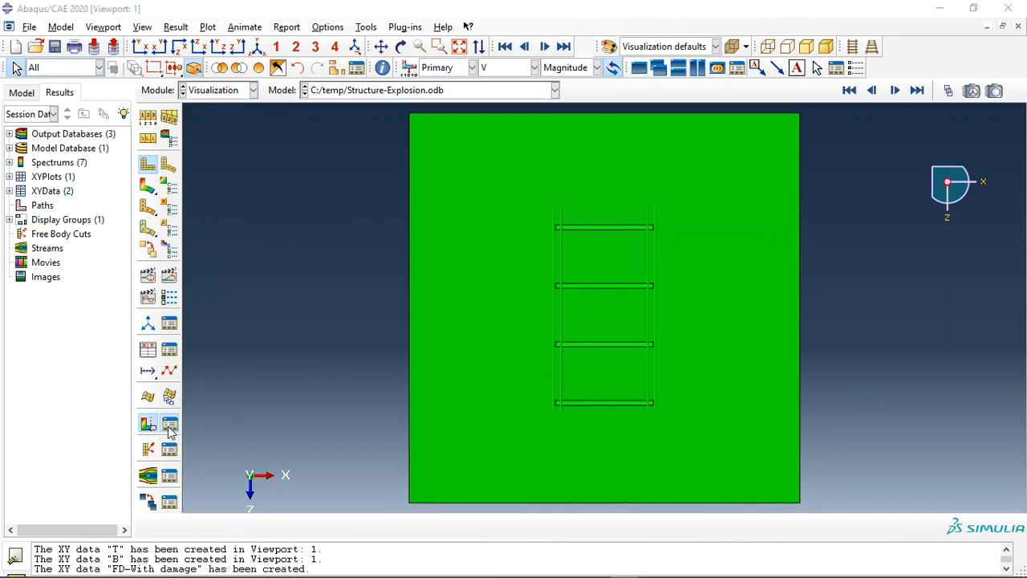
left_click(169, 396)
left_click_drag(62, 138, 234, 115)
left_click(48, 167)
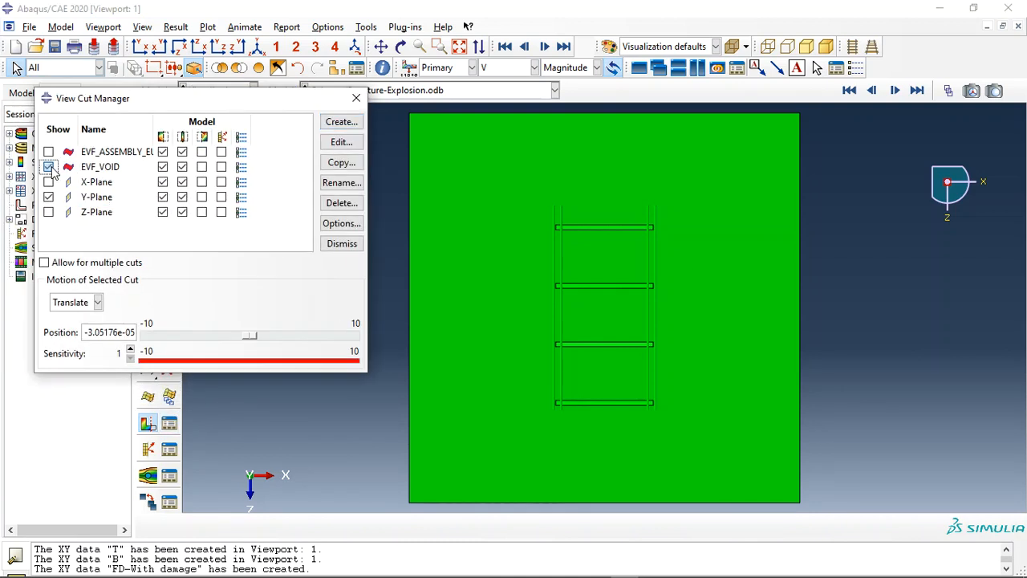
left_click(48, 152)
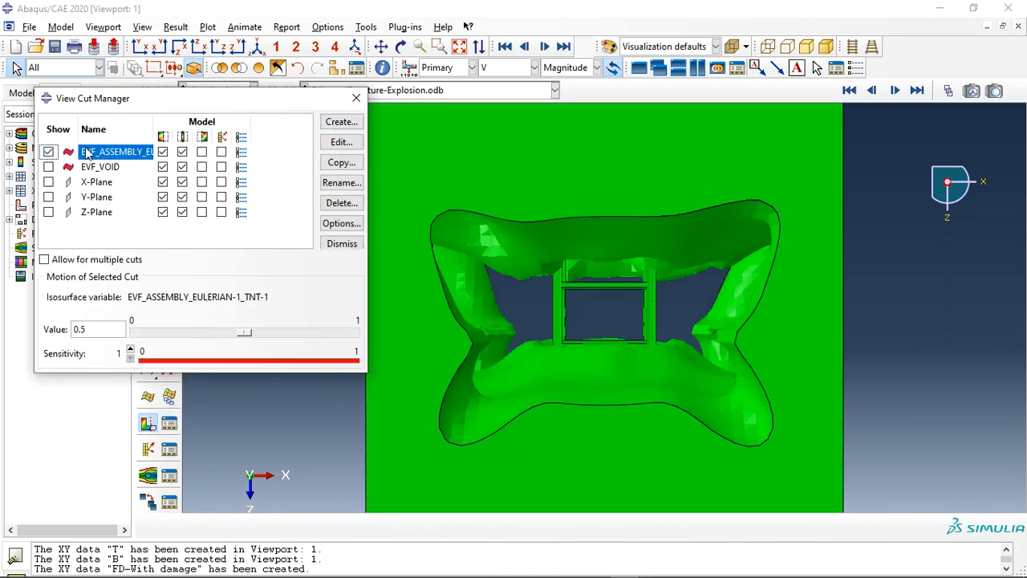
left_click(356, 98)
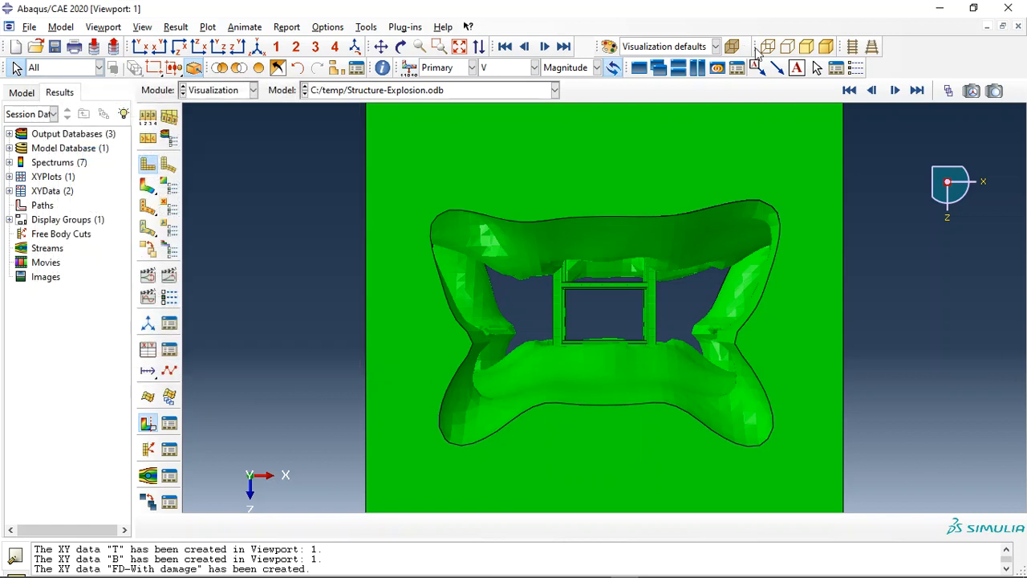
Set the displayed results to frame 18 of Step-1
left_click(969, 91)
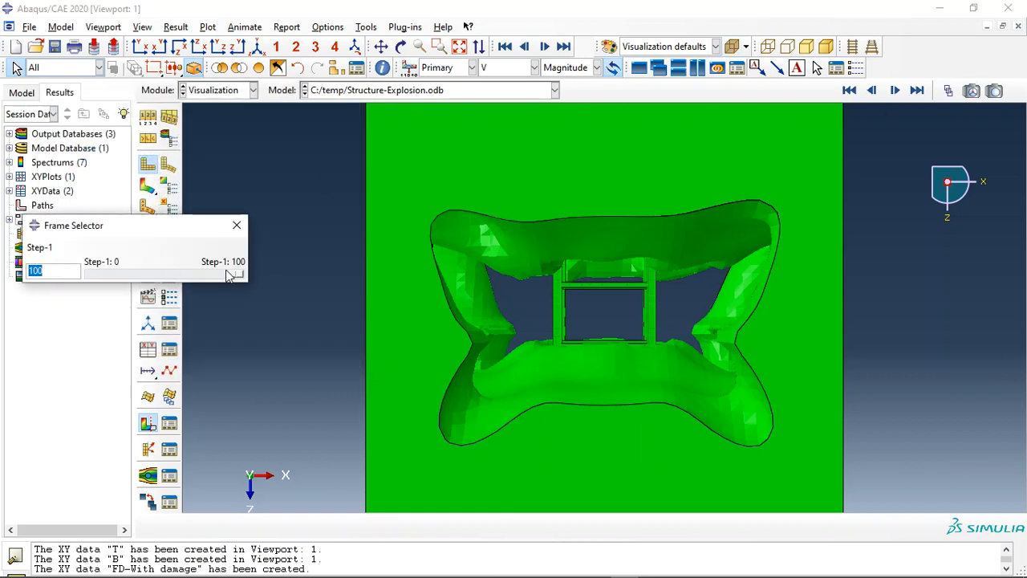
left_click_drag(241, 276, 124, 277)
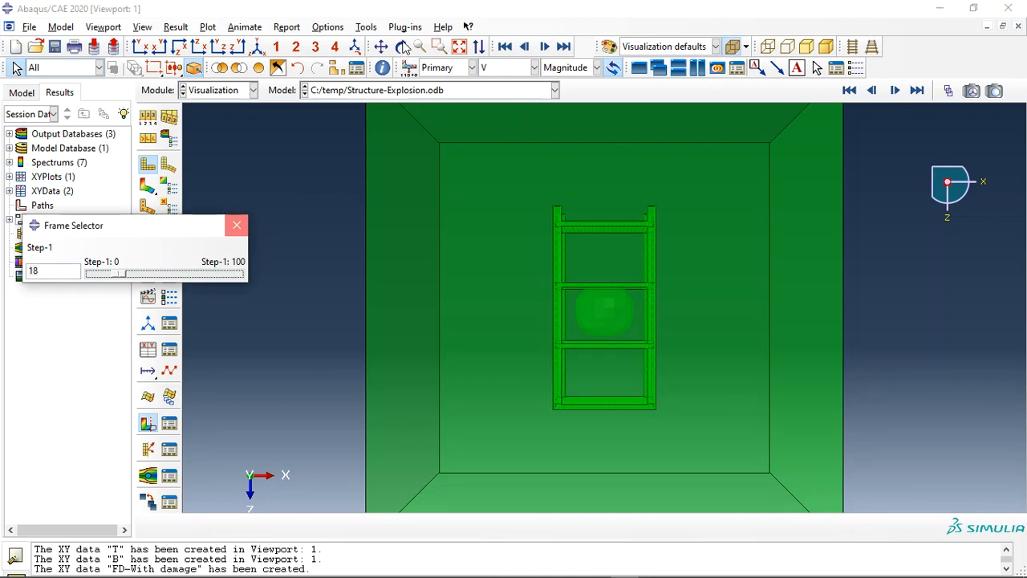
left_click(236, 225)
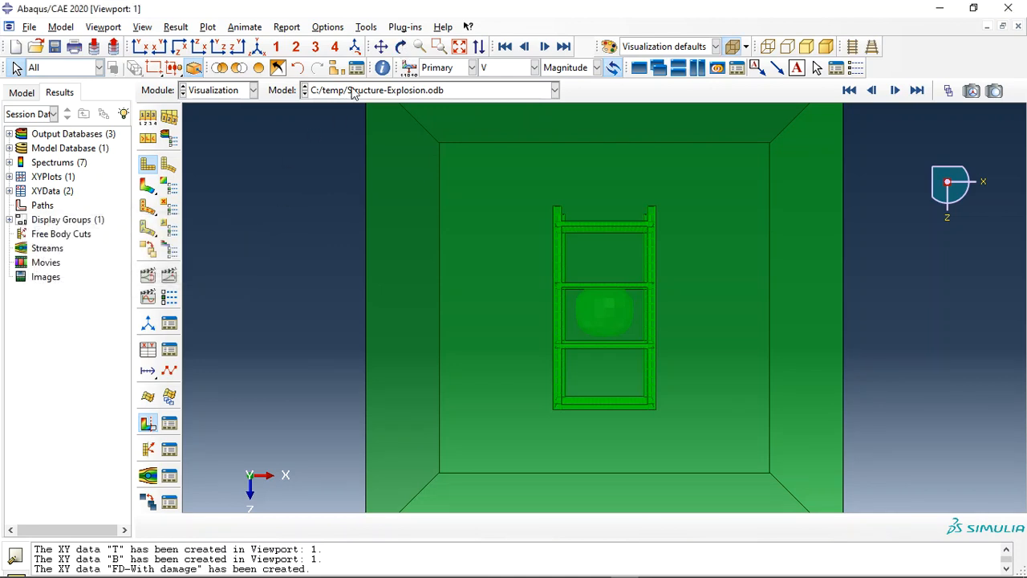
View the structure upright and close to the blast sphere between the middle slabs, and plot the S Mises stress
left_click(400, 47)
left_click_drag(467, 229, 452, 289)
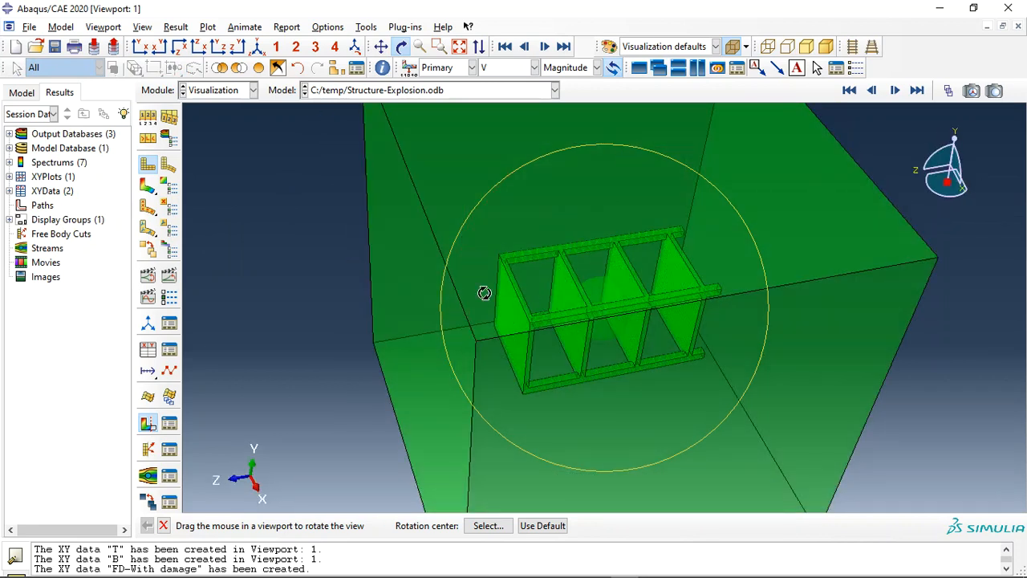
left_click_drag(500, 268, 639, 307)
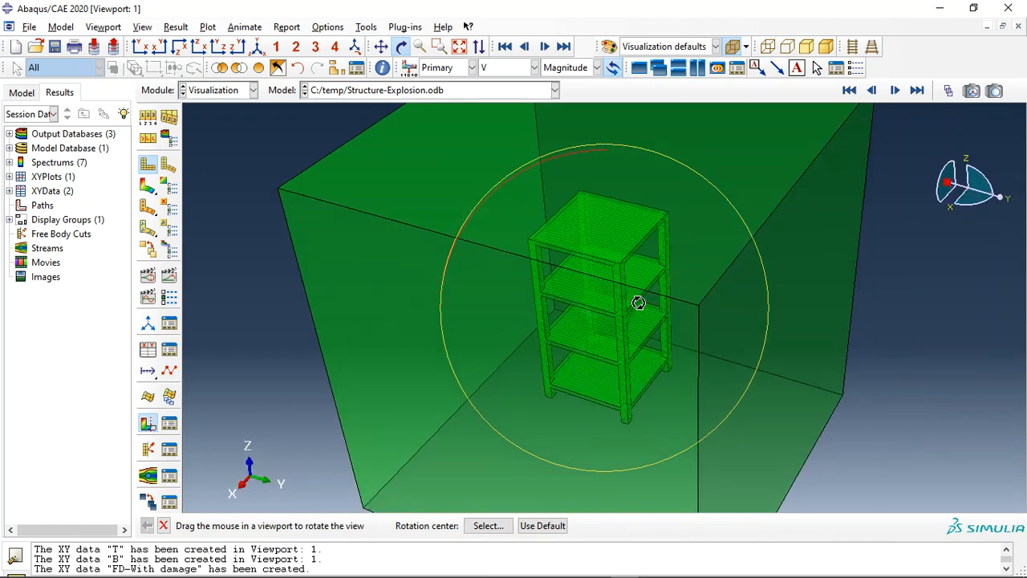
mouse_move(650, 245)
left_mouse_down()
mouse_move(635, 238)
mouse_move(634, 300)
left_mouse_up()
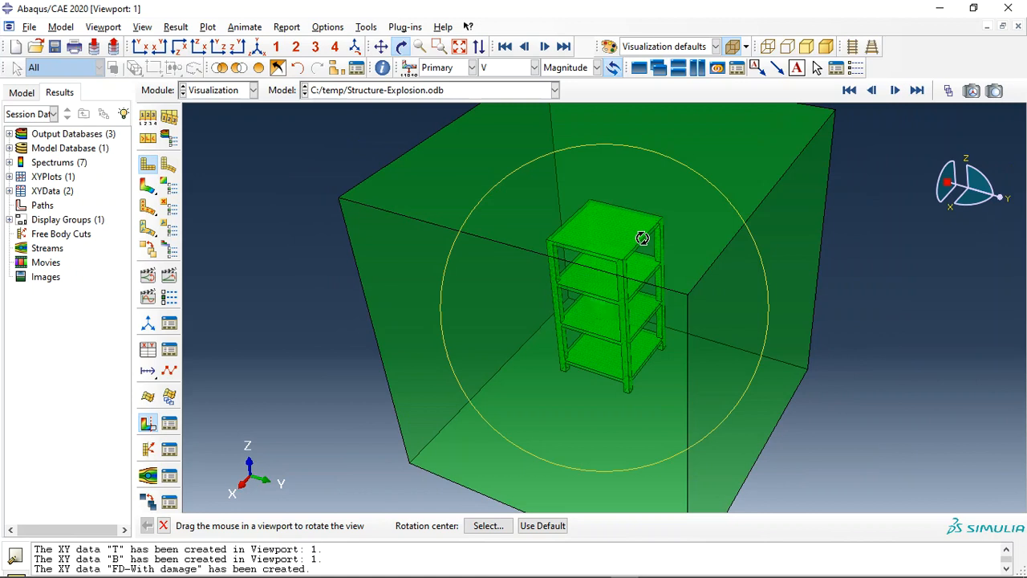
left_click_drag(642, 239, 643, 243)
scroll(608, 305, "up", 5)
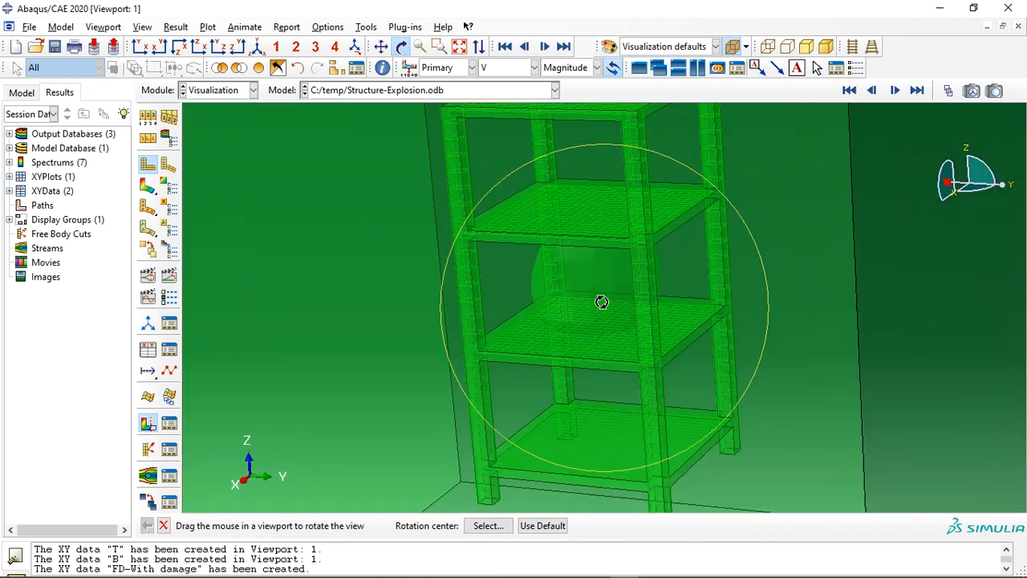
key("Escape")
left_click(502, 72)
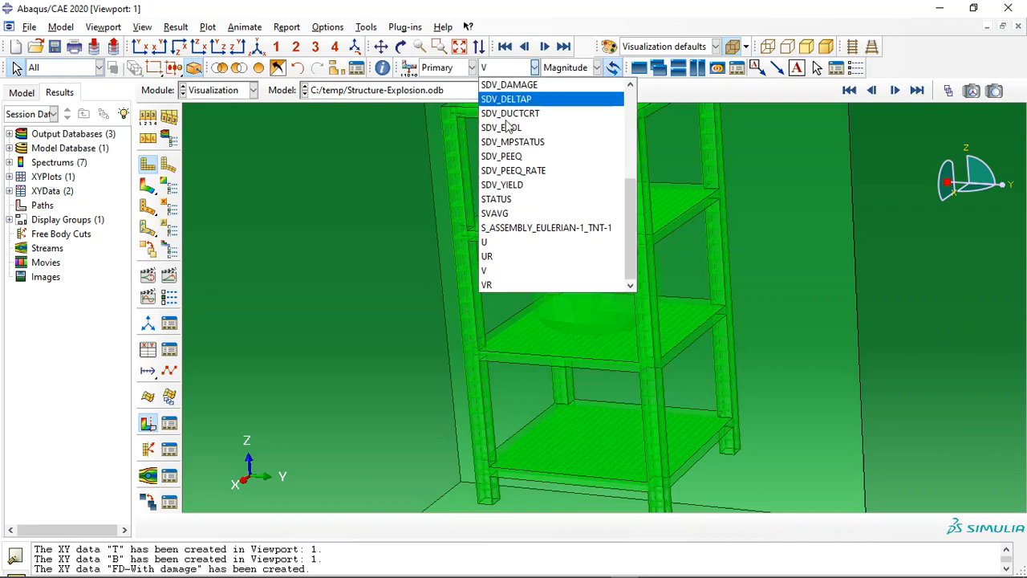
scroll(508, 175, "up", 2)
left_click(498, 155)
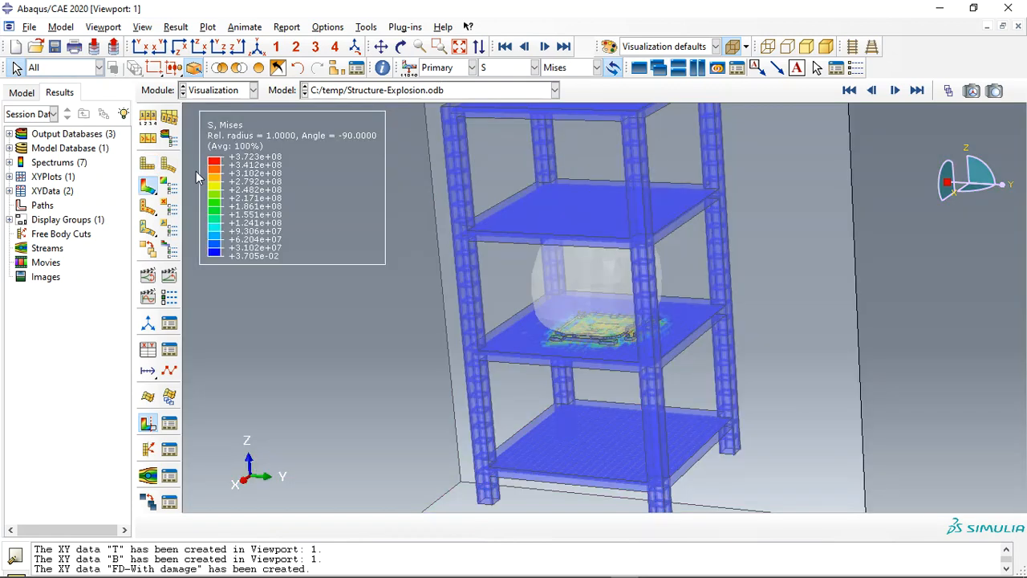
Advance the displayed stress results to frame 25 of Step-1
left_click(948, 90)
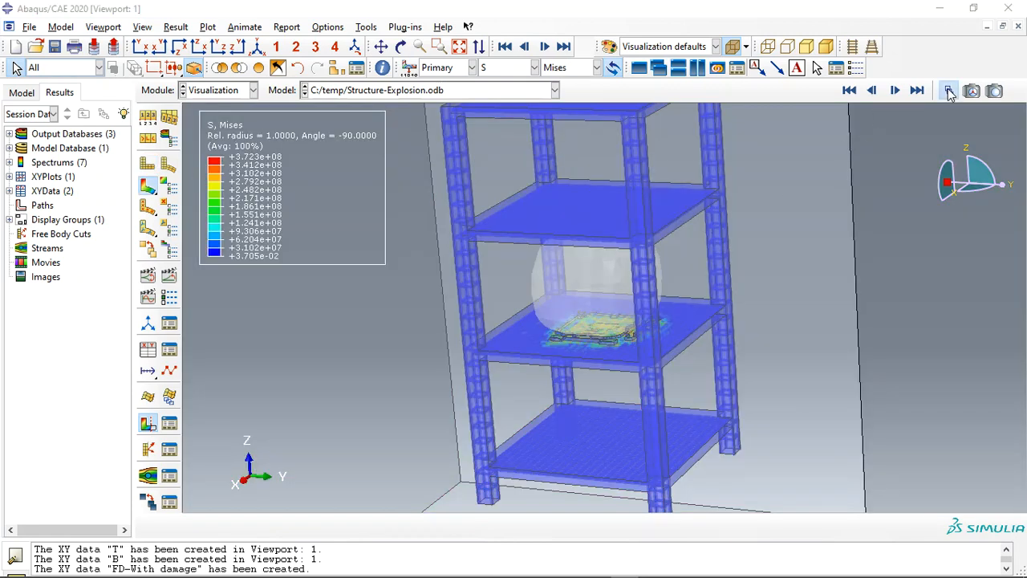
left_click_drag(118, 278, 127, 276)
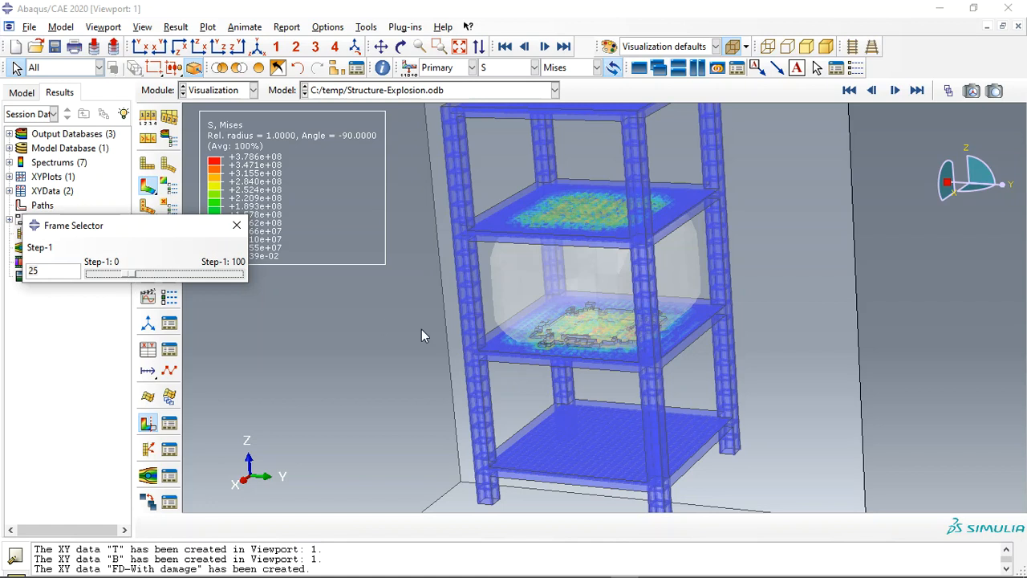
left_click(237, 226)
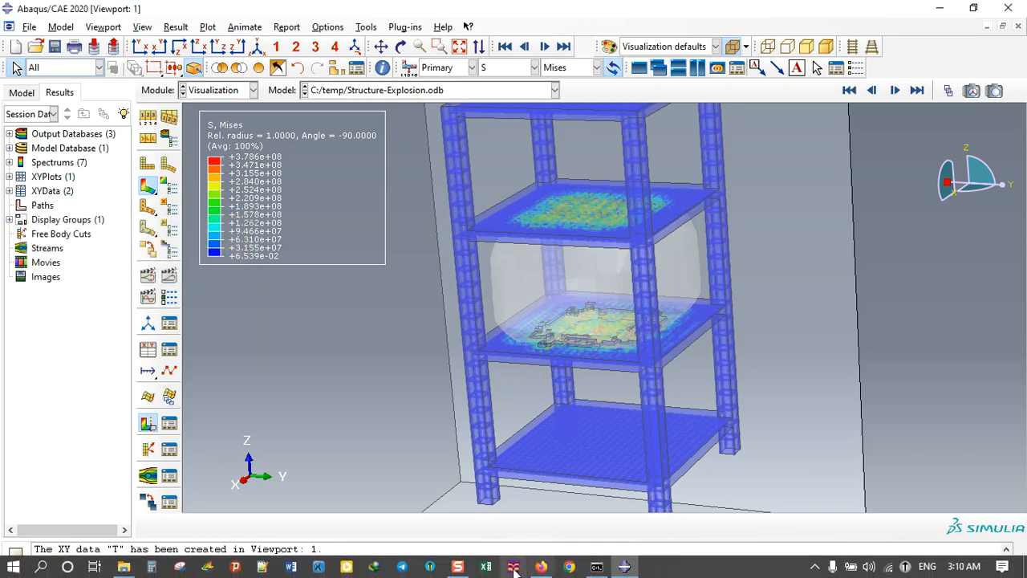
Switch to Firefox and look over the latest posts on the abaqusfem.com home page
left_click(542, 573)
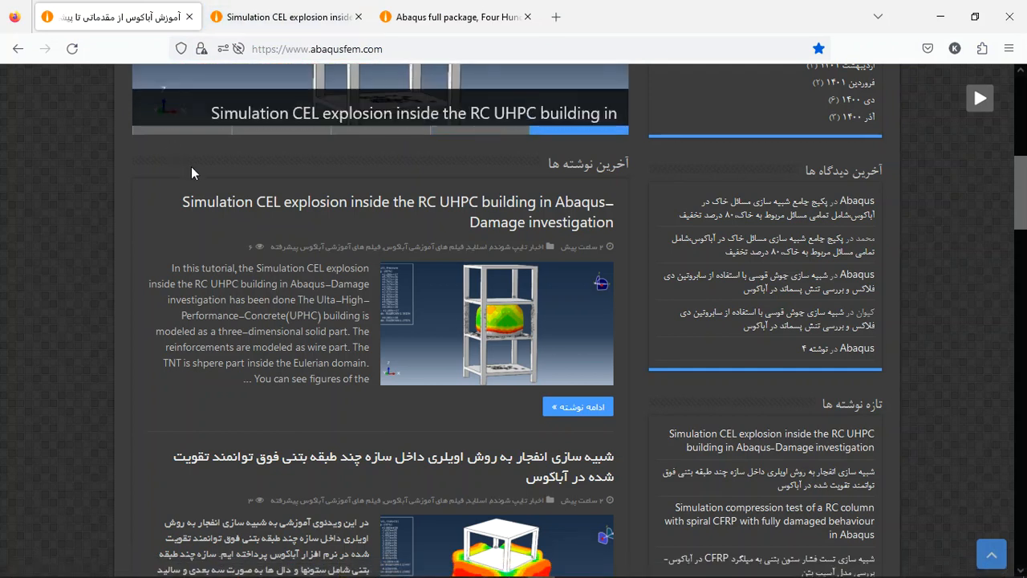
scroll(69, 206, "up", 4)
scroll(71, 207, "down", 2)
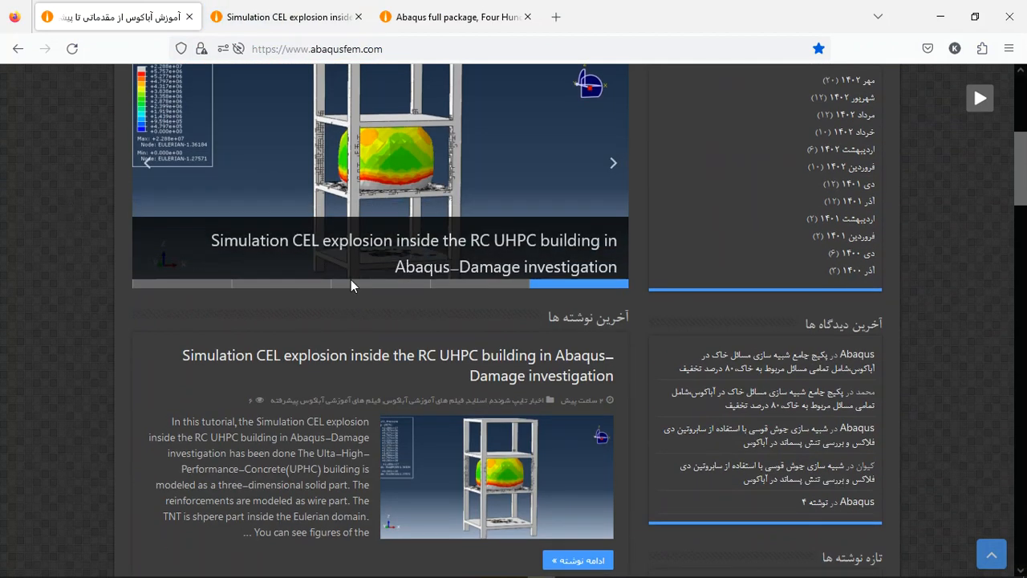
scroll(351, 285, "up", 3)
scroll(350, 278, "down", 5)
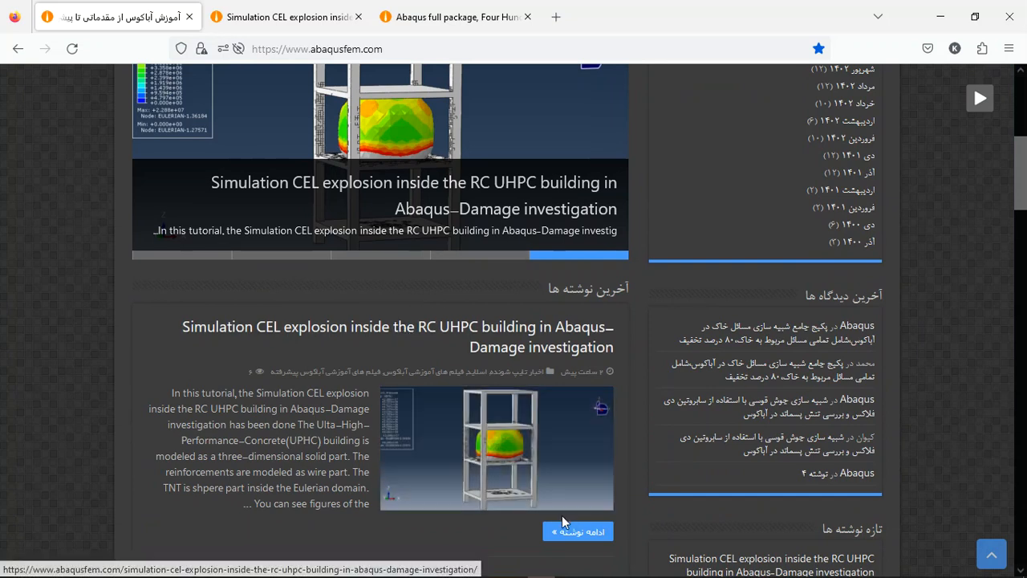
Open the page on the CEL explosion inside the RC UHPC building and read its model description and assembly figures
left_click(277, 16)
scroll(297, 297, "down", 2)
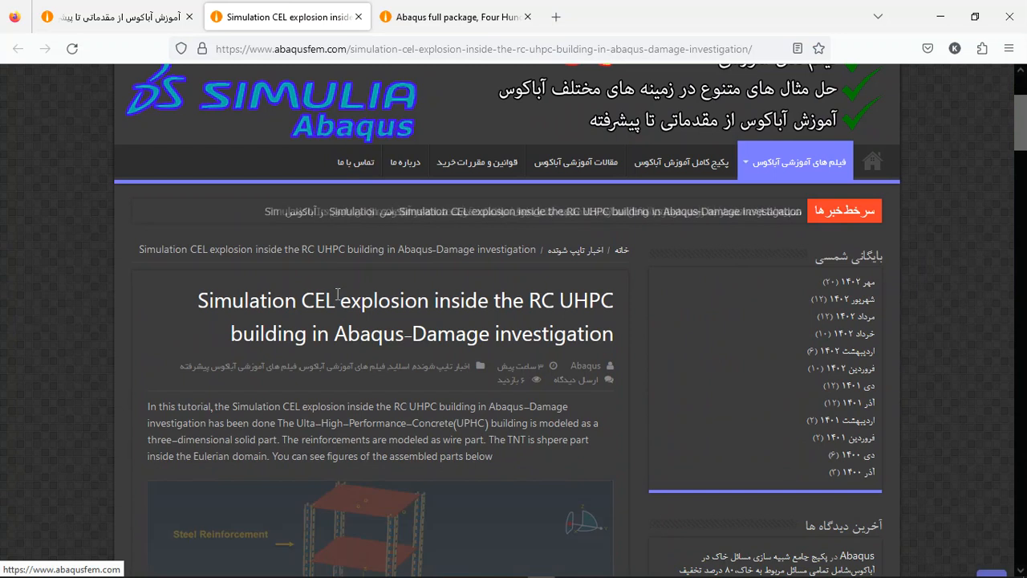
scroll(264, 289, "down", 2)
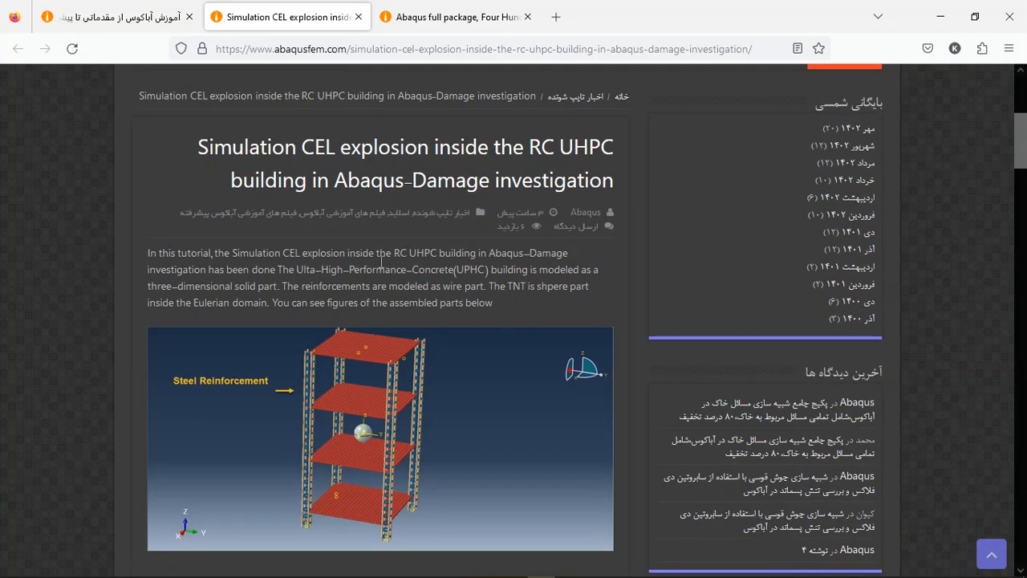
scroll(446, 269, "down", 3)
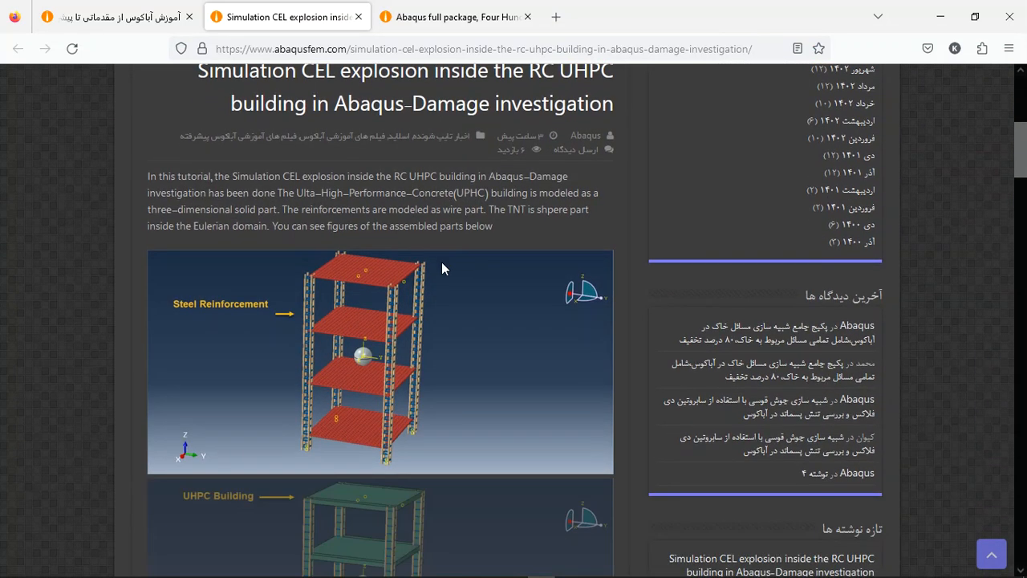
scroll(382, 314, "down", 4)
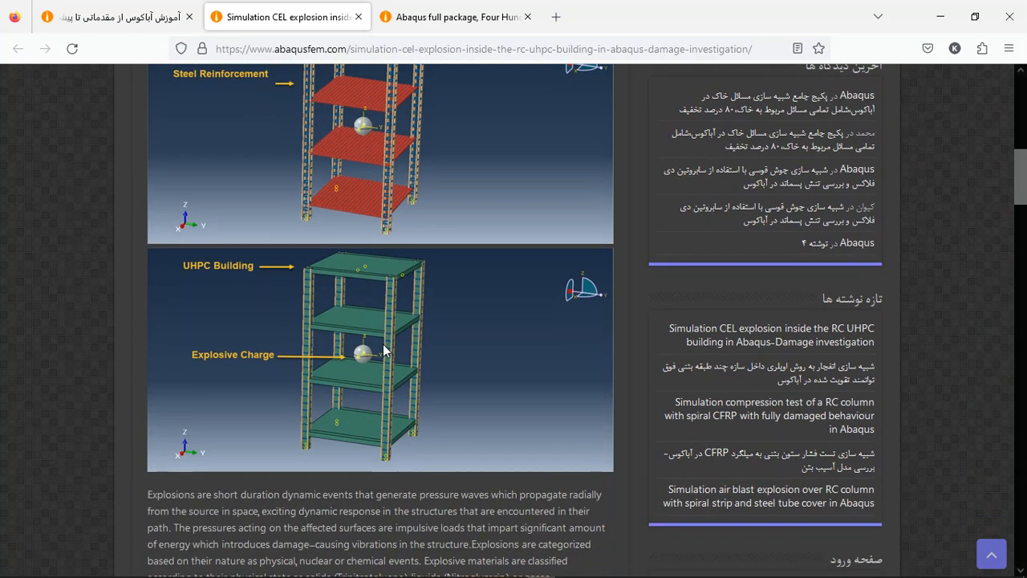
scroll(314, 296, "down", 1)
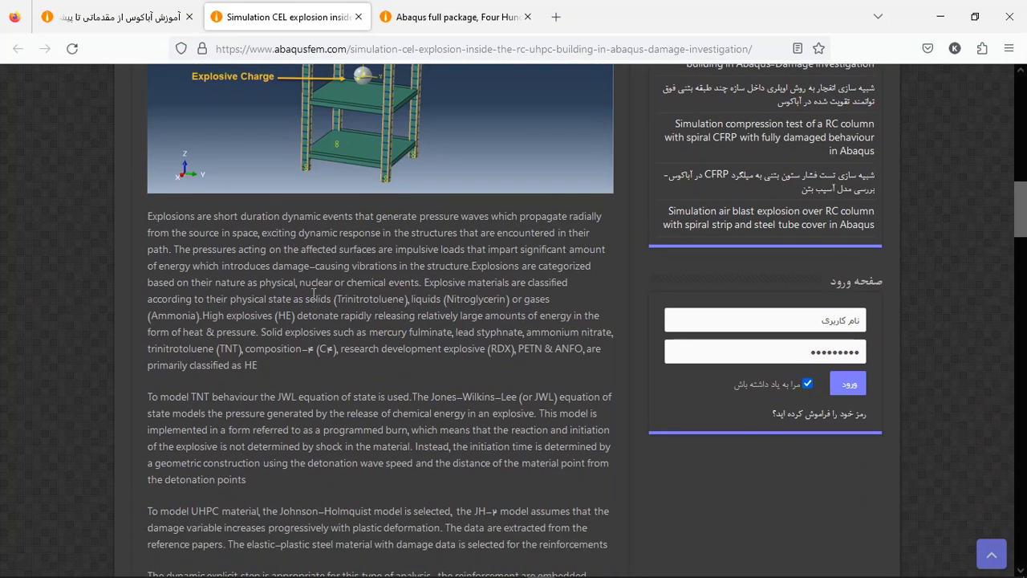
scroll(326, 290, "down", 1)
scroll(329, 291, "down", 2)
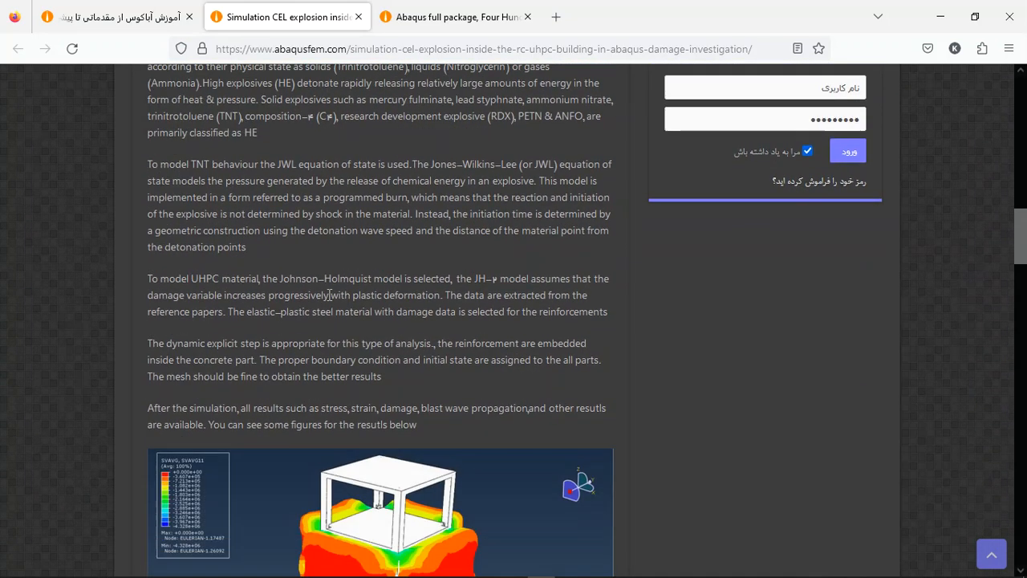
Review the tutorial's result figures and highlight the contact e-mail address in its purchase information, ending back at the page start
scroll(329, 296, "down", 4)
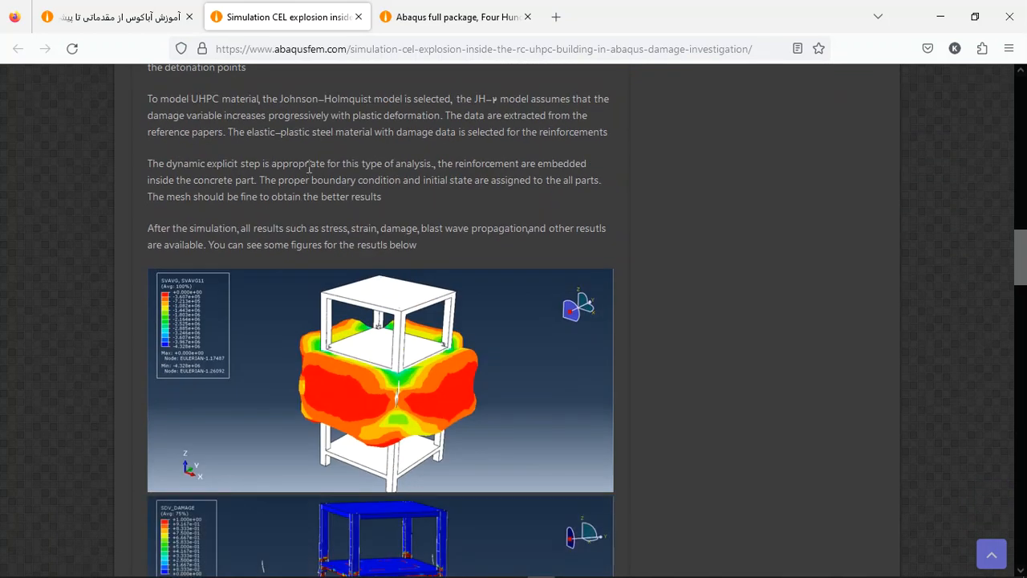
scroll(347, 220, "down", 6)
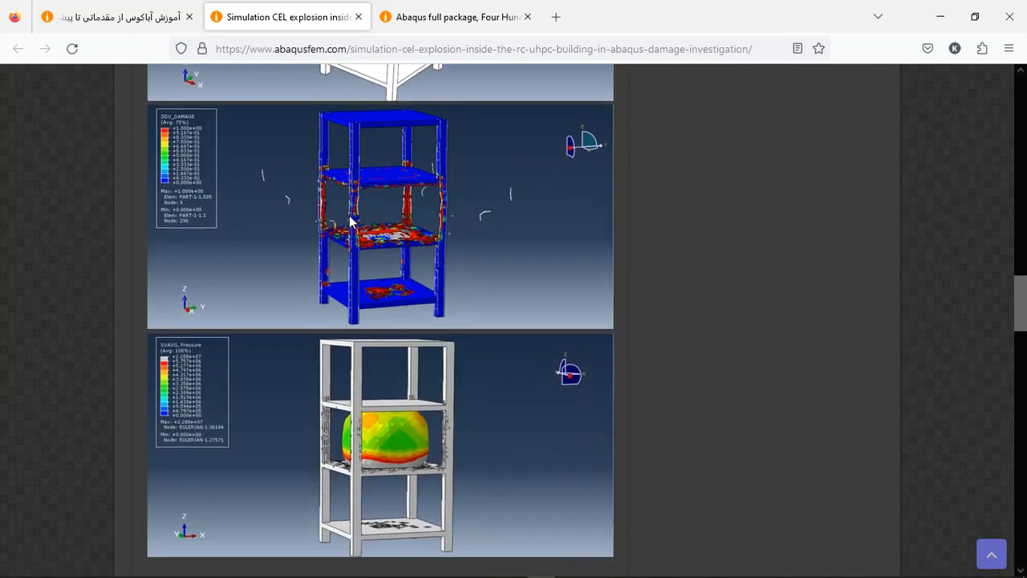
scroll(351, 222, "down", 5)
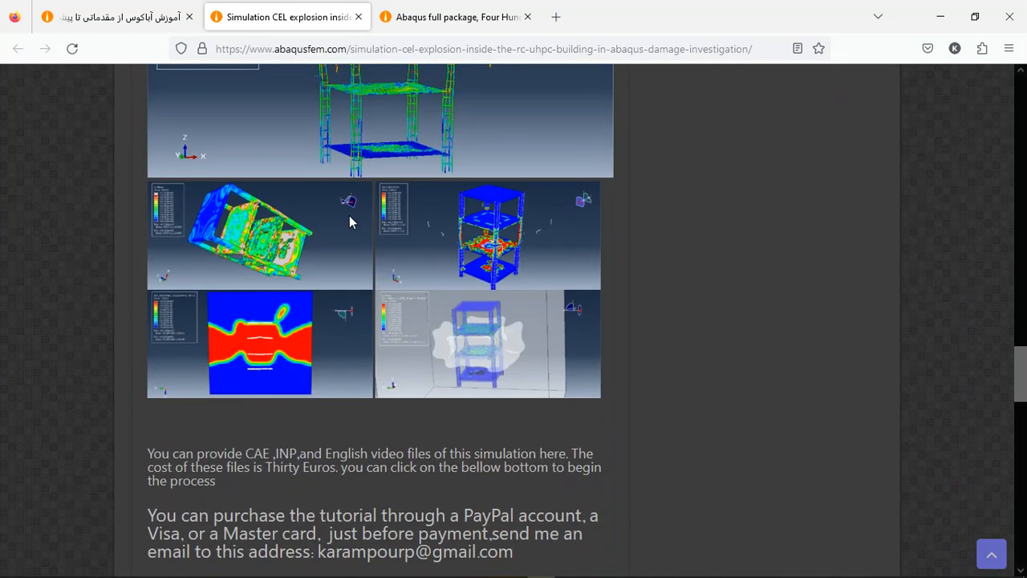
scroll(349, 232, "down", 1)
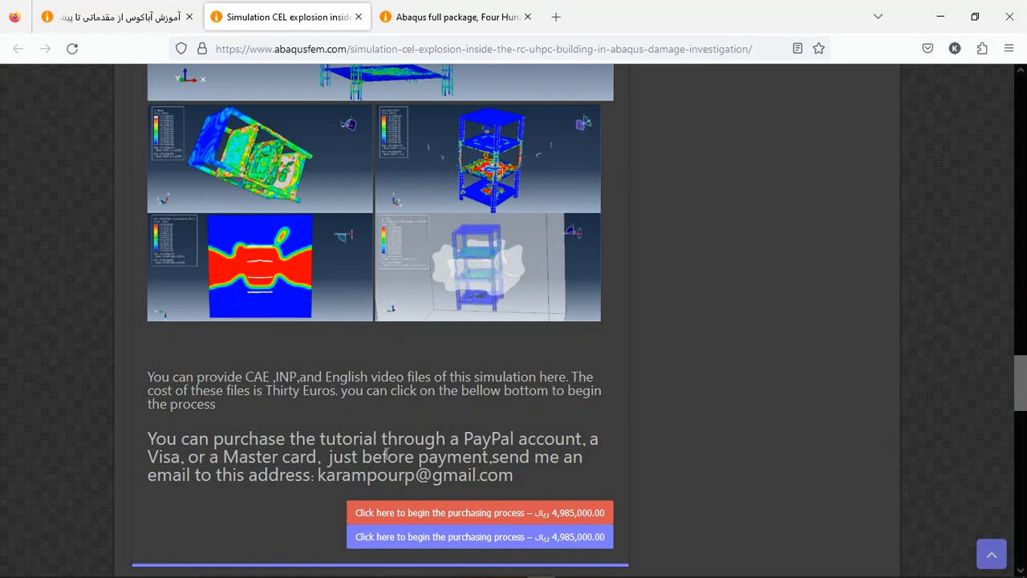
left_click_drag(514, 478, 319, 476)
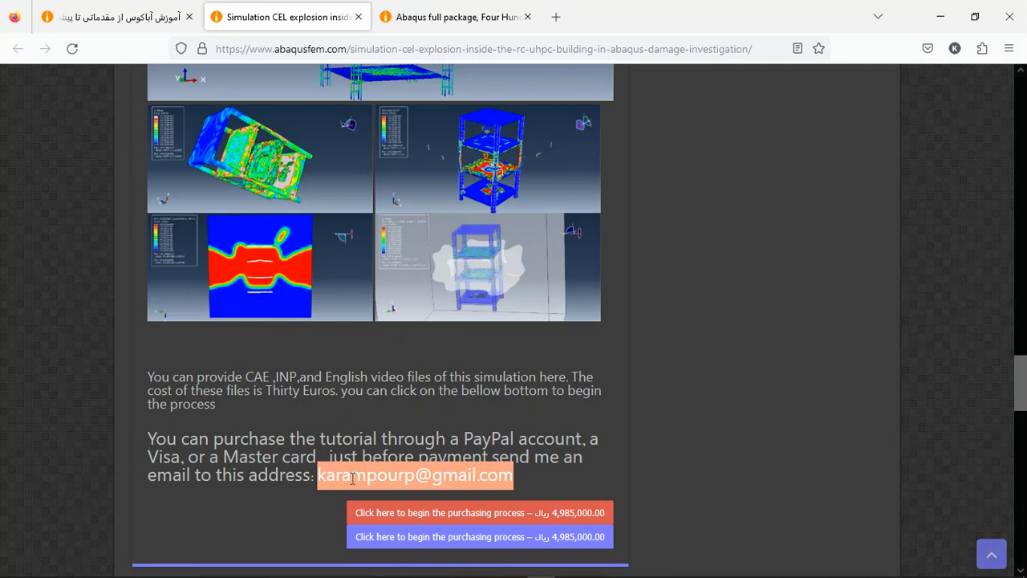
left_click_drag(1019, 384, 1020, 76)
Open the Abaqus full package page, highlight part of its title, and read the introduction and first tutorial categories
left_click(465, 10)
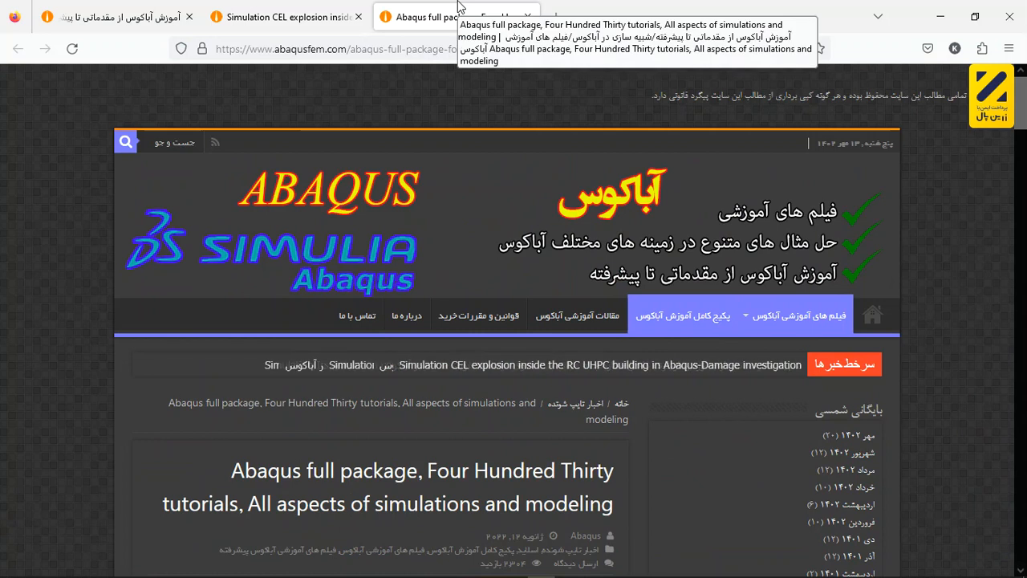
scroll(401, 200, "down", 3)
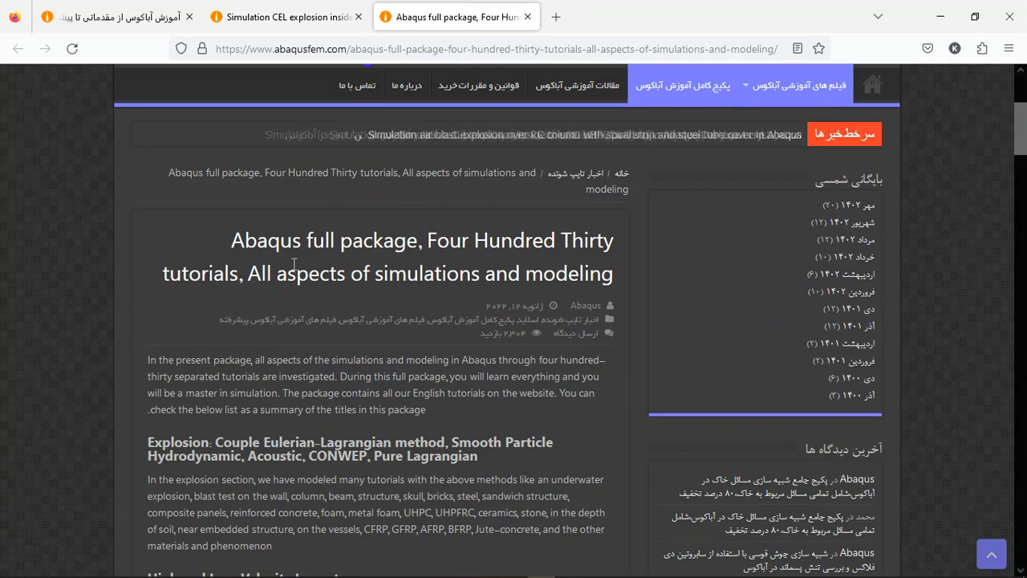
left_click_drag(308, 241, 559, 245)
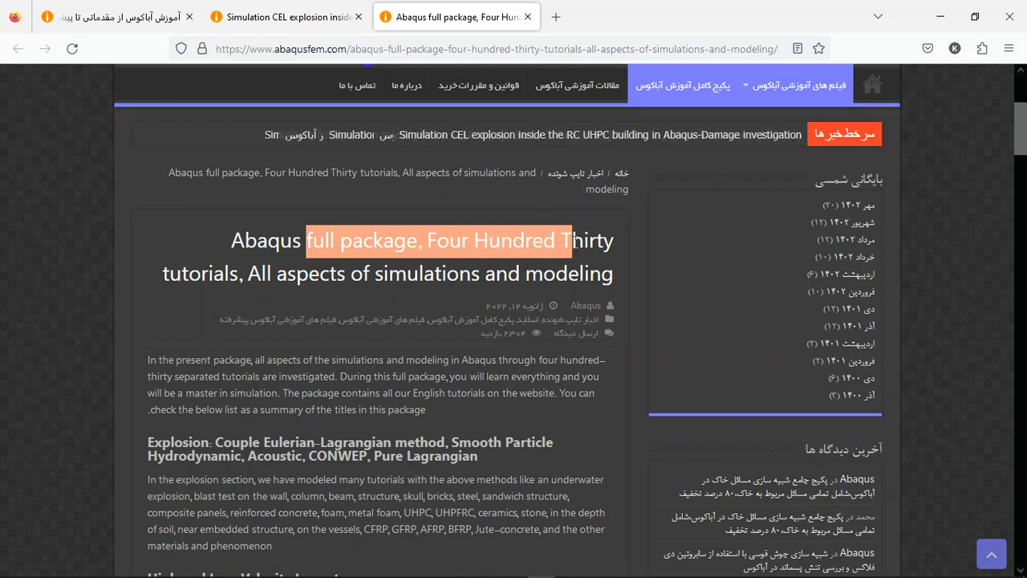
left_click(264, 285)
scroll(264, 285, "down", 2)
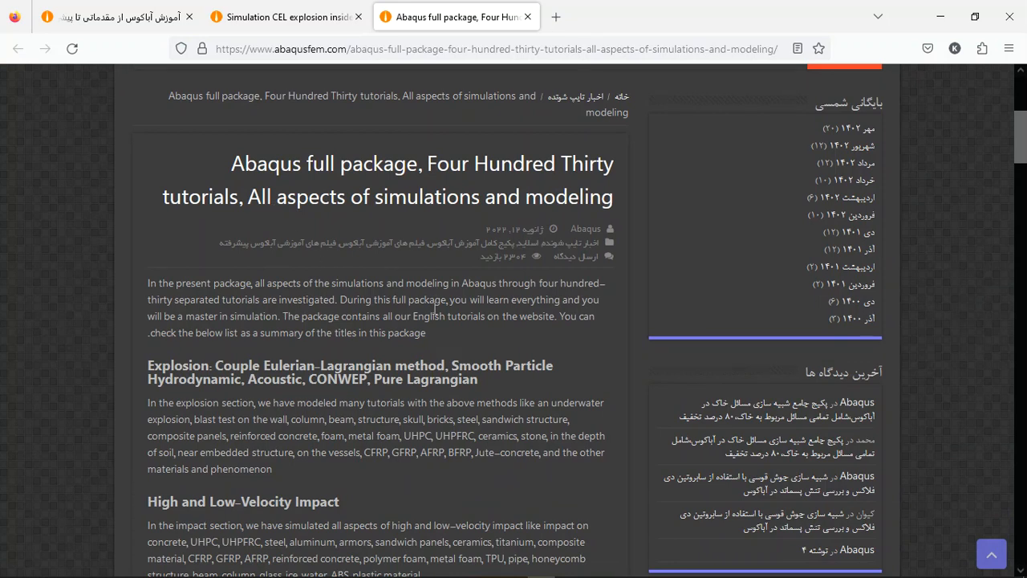
scroll(225, 309, "down", 2)
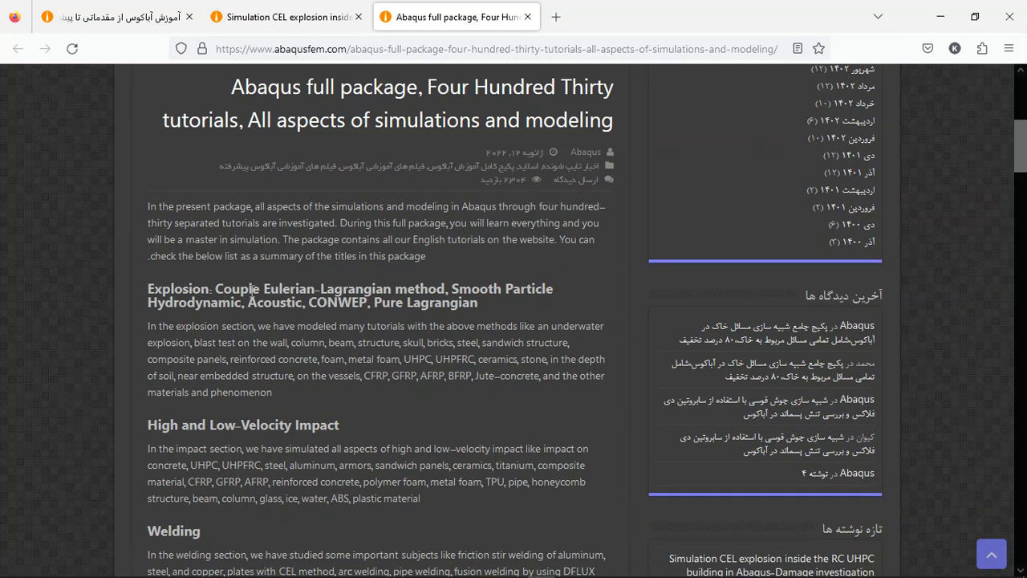
scroll(239, 429, "down", 2)
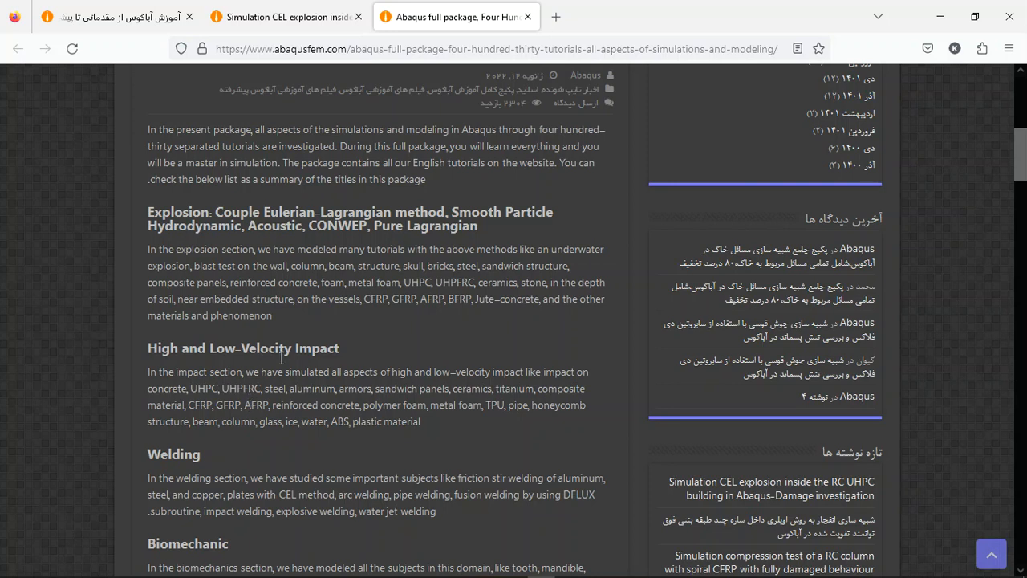
scroll(283, 367, "down", 2)
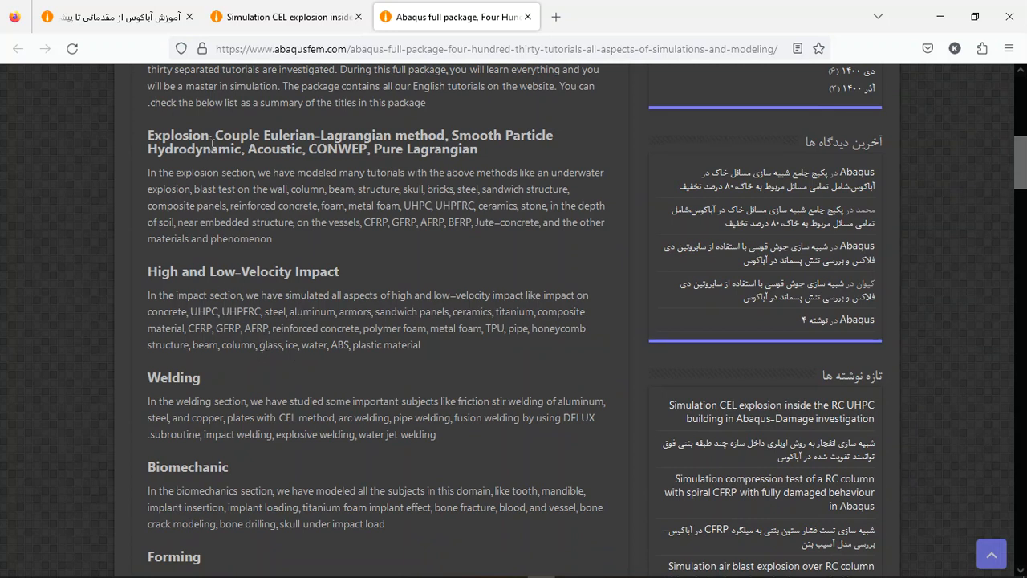
Look through the remaining package categories, highlight the contact e-mail address in the purchase information, and return to the page start
scroll(193, 135, "down", 12)
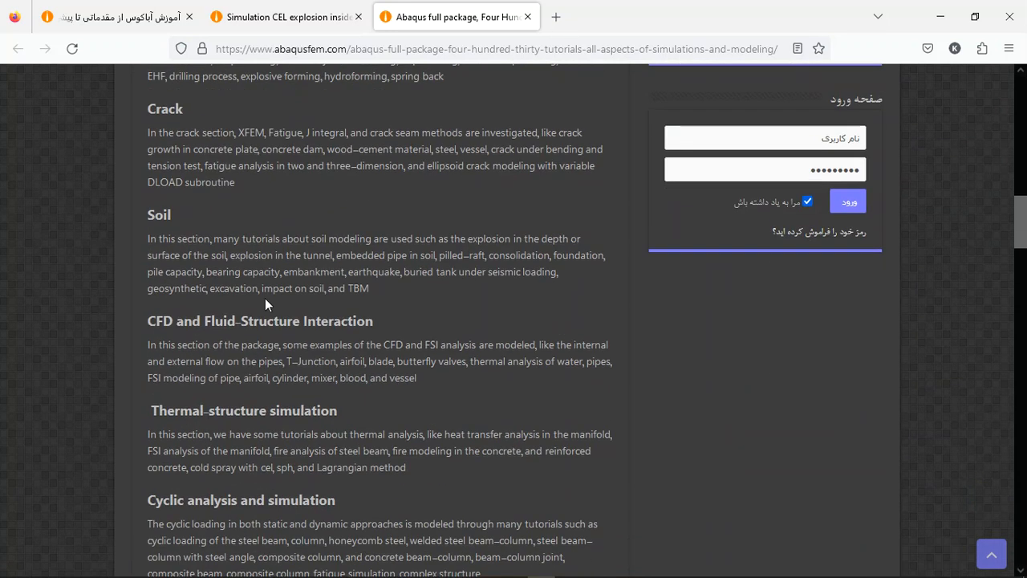
scroll(271, 233, "down", 20)
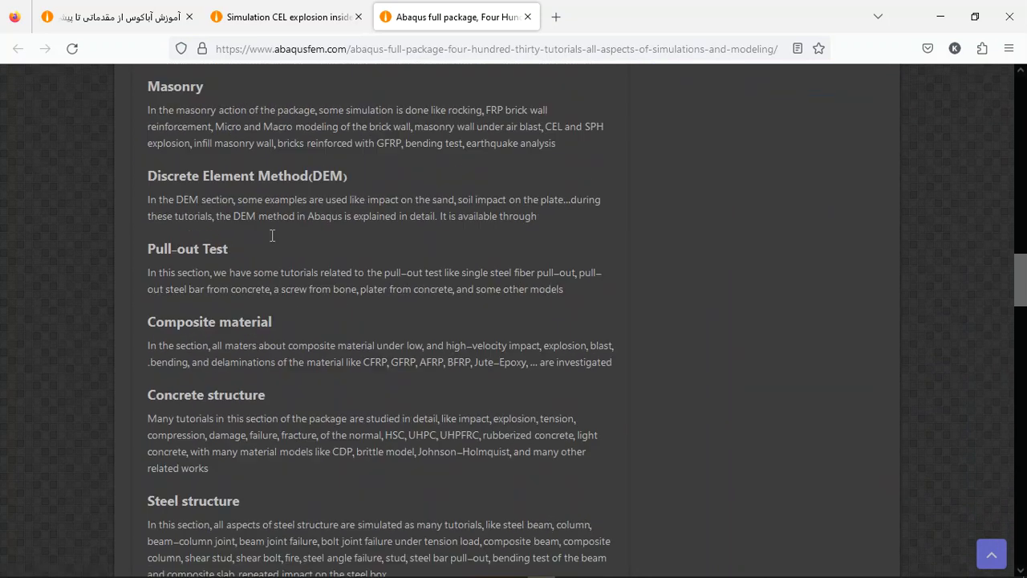
scroll(273, 237, "down", 7)
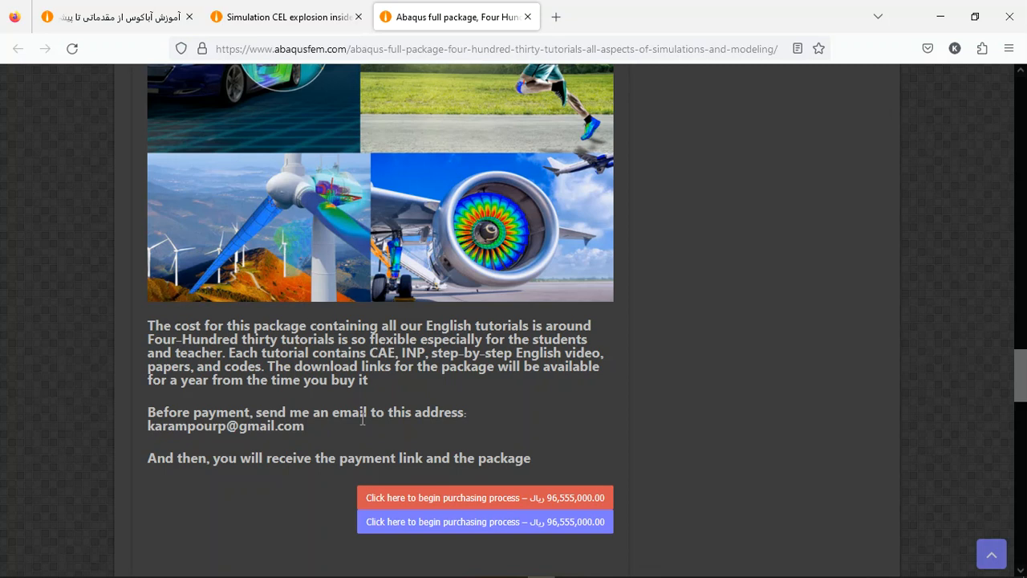
left_click_drag(306, 428, 150, 427)
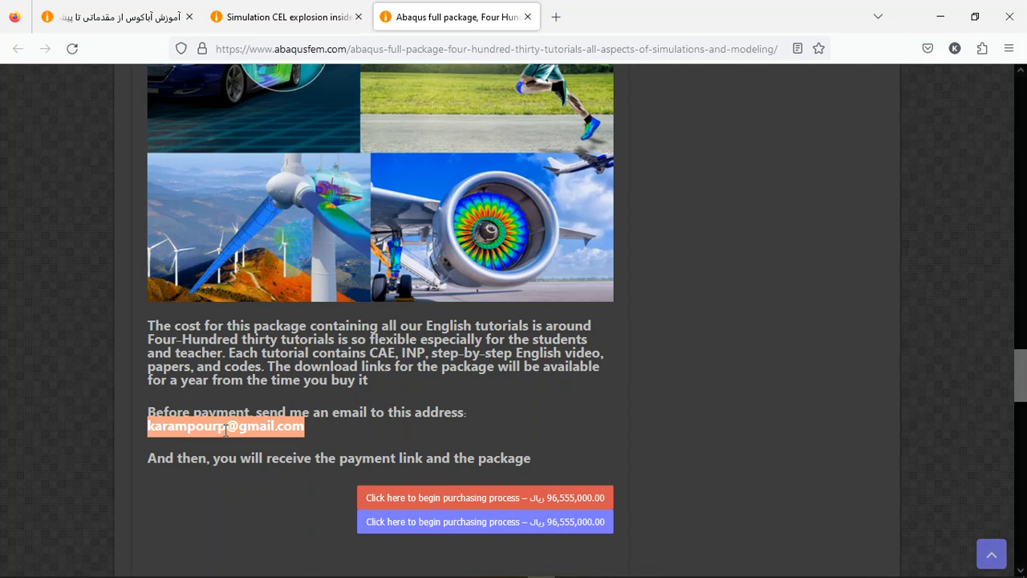
left_click(273, 430)
left_click_drag(1024, 397, 1017, 117)
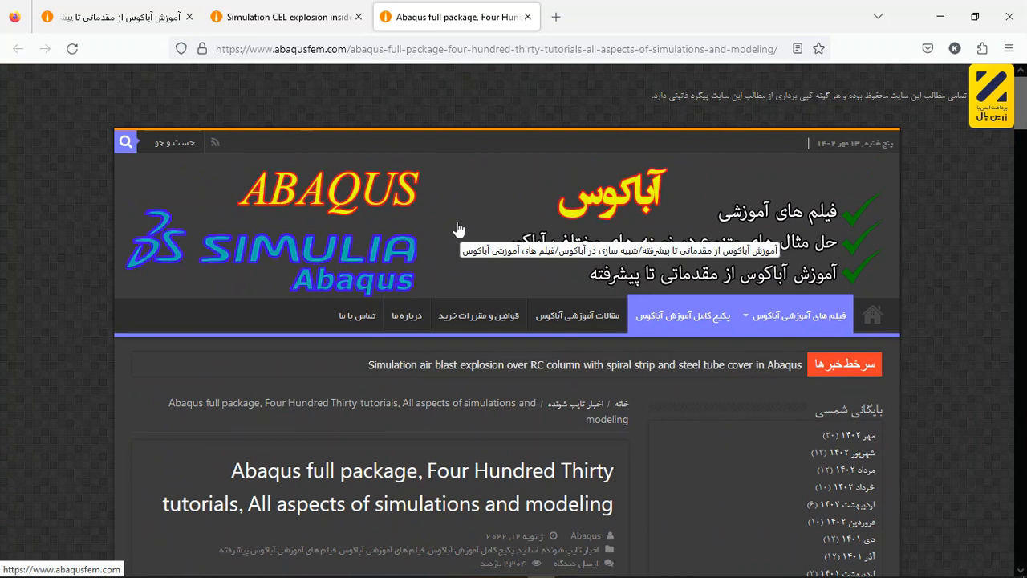
mouse_move(464, 573)
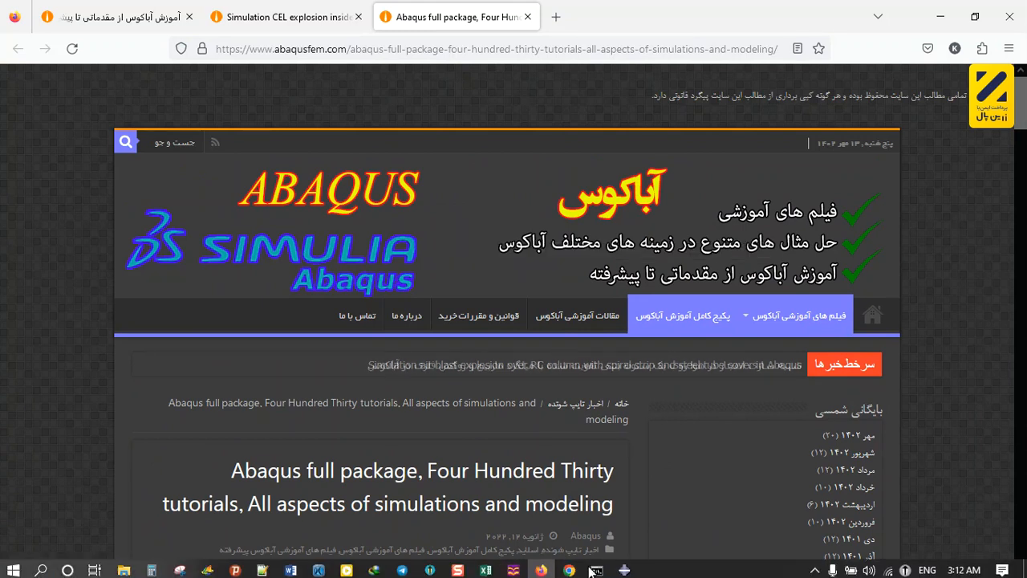